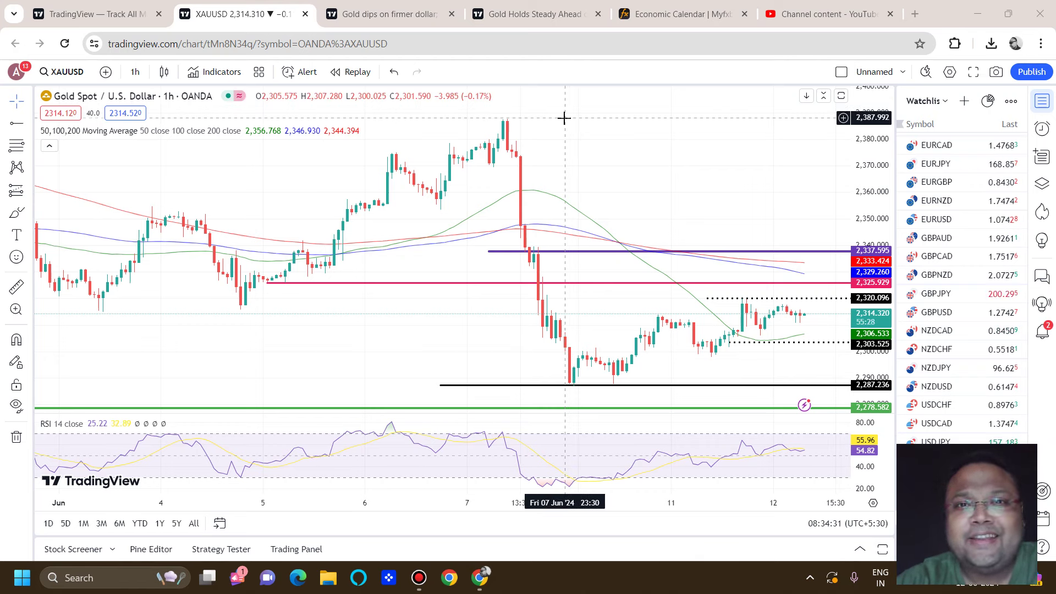
Switch to the 'Economic Calendar | Myfxbook' tab showing June 12, 2024 events
{"action": "left_click", "coordinate": [655, 17]}
Review the June 12 high-impact events, including US CPI, then zoom back into the XAUUSD chart
{"action": "scroll", "coordinate": [384, 299], "scroll_direction": "down", "scroll_amount": 3}
{"action": "scroll", "coordinate": [440, 302], "scroll_direction": "up", "scroll_amount": 3}
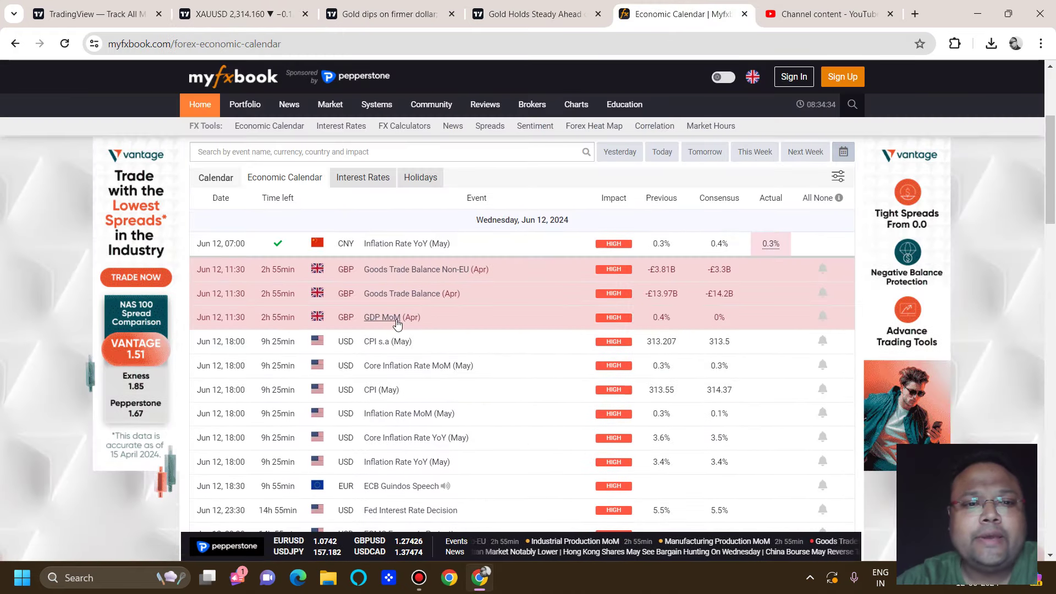
{"action": "scroll", "coordinate": [397, 324], "scroll_direction": "down", "scroll_amount": 1}
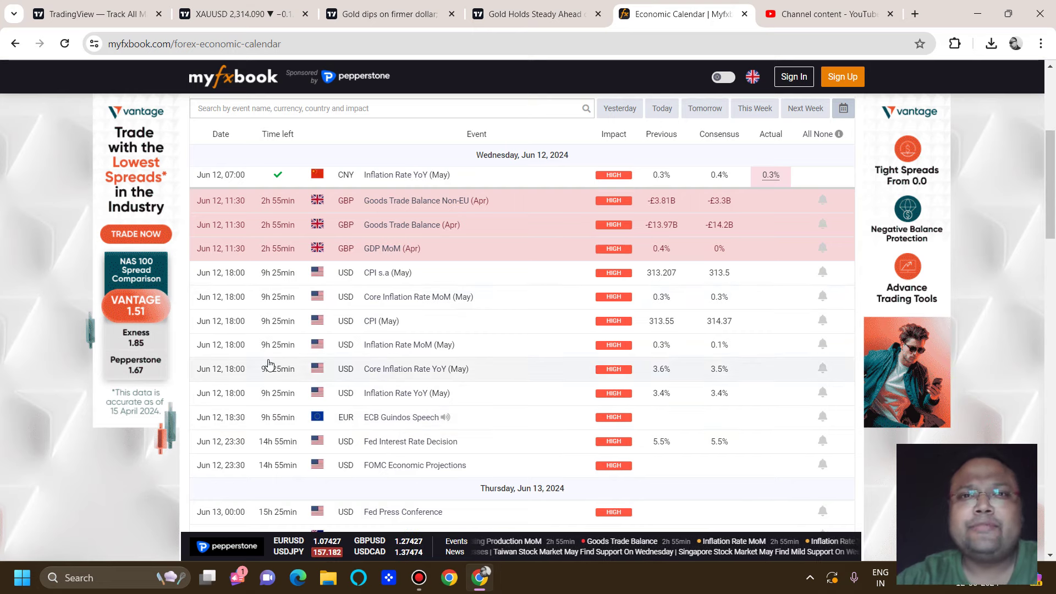
{"action": "left_click", "coordinate": [247, 14]}
{"action": "scroll", "coordinate": [507, 300], "scroll_direction": "up", "scroll_amount": 3}
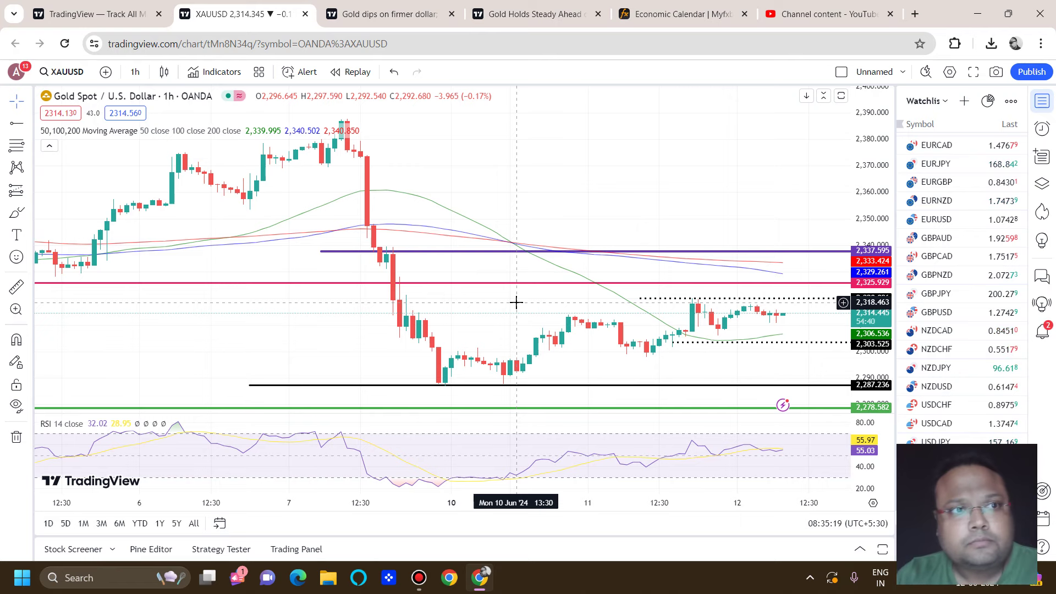
{"action": "scroll", "coordinate": [556, 401], "scroll_direction": "down", "scroll_amount": 2}
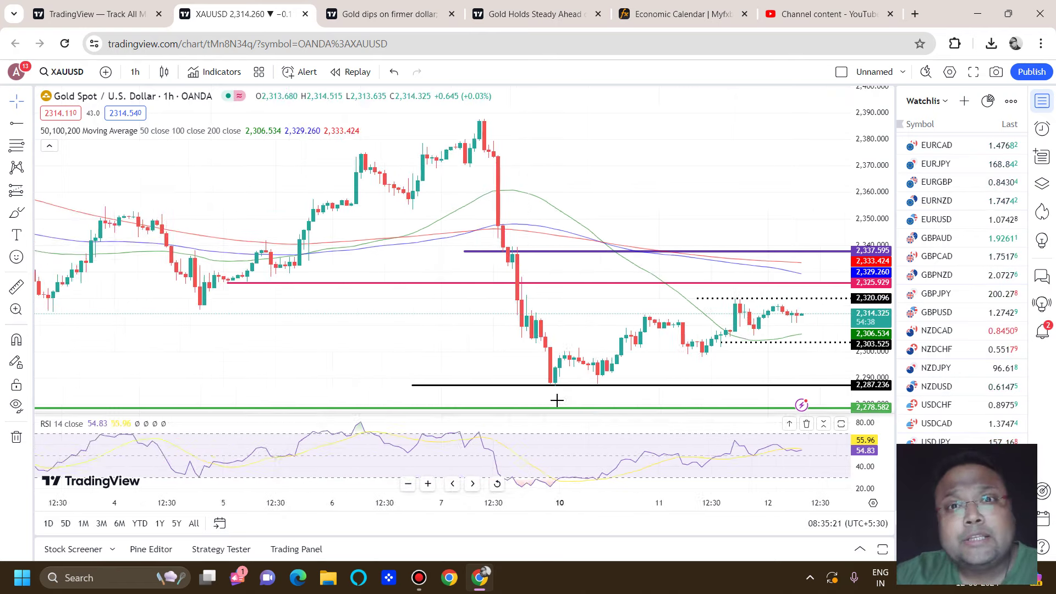
{"action": "scroll", "coordinate": [557, 398], "scroll_direction": "down", "scroll_amount": 1}
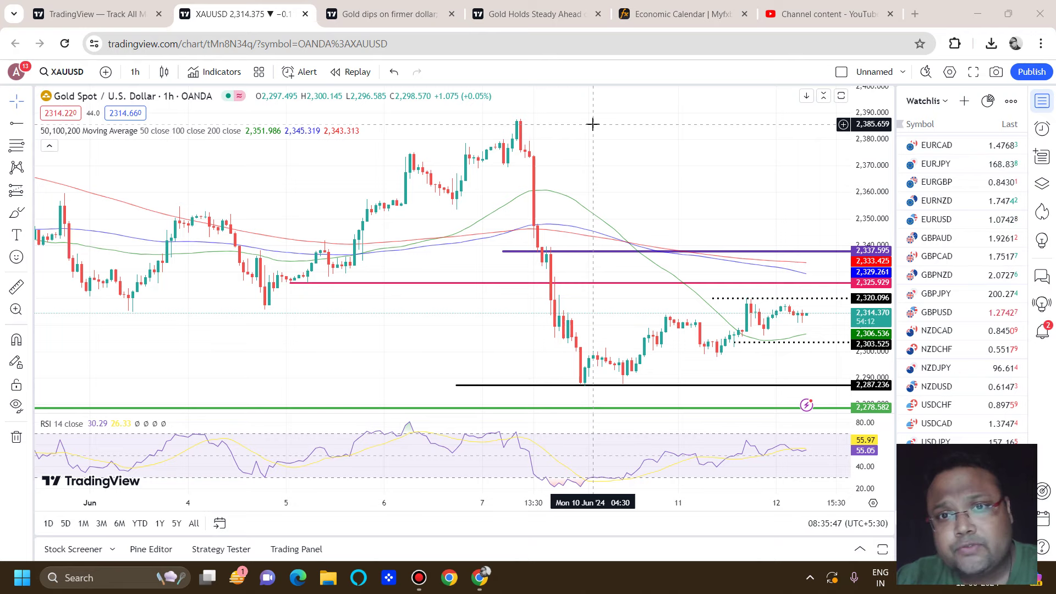
{"action": "scroll", "coordinate": [627, 299], "scroll_direction": "up", "scroll_amount": 3}
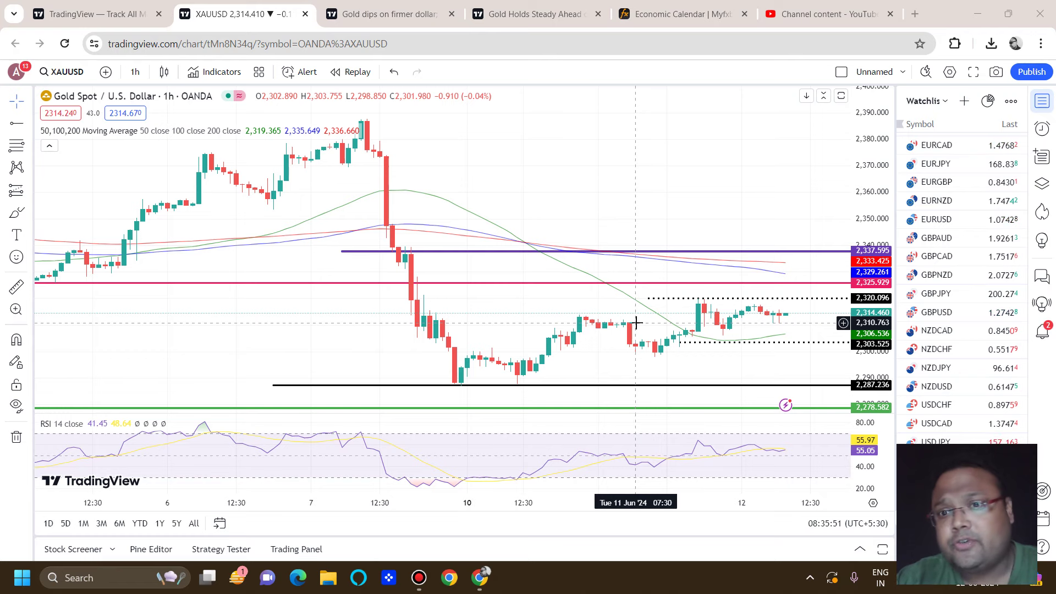
{"action": "scroll", "coordinate": [637, 323], "scroll_direction": "down", "scroll_amount": 2}
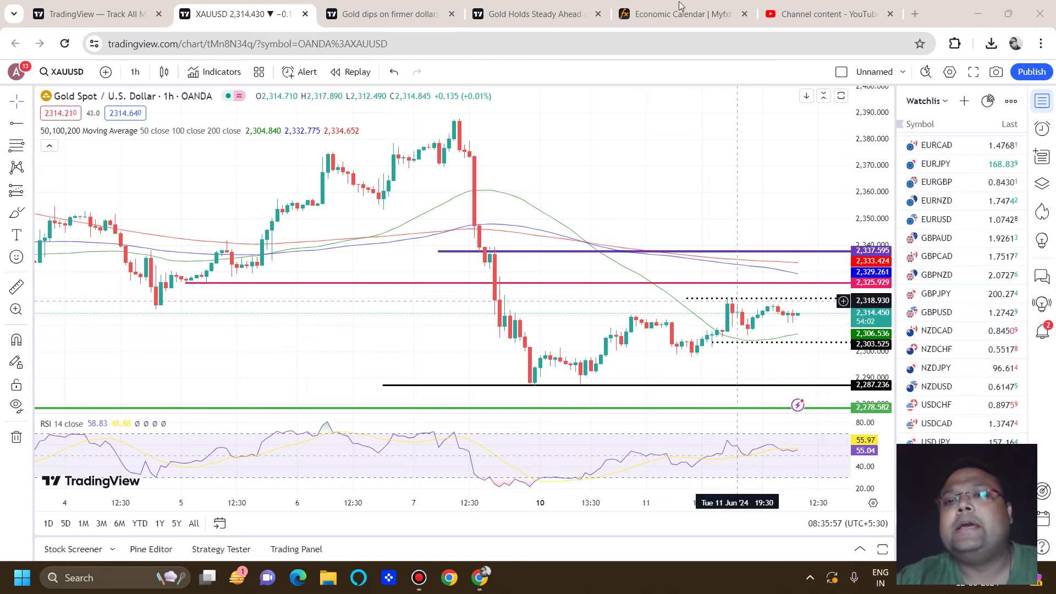
{"action": "mouse_move", "coordinate": [660, 8]}
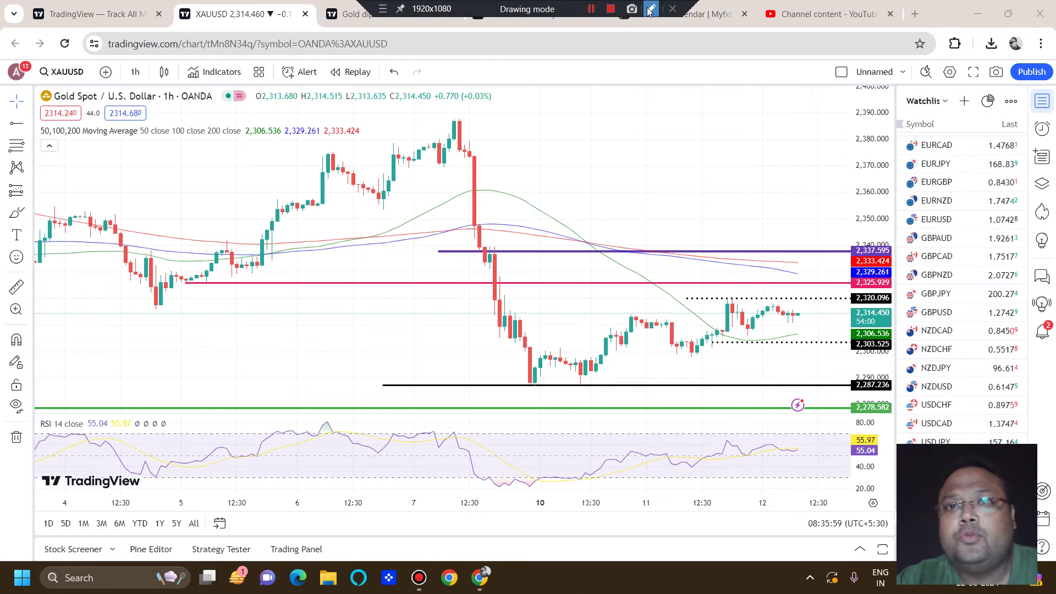
{"action": "left_click", "coordinate": [653, 8]}
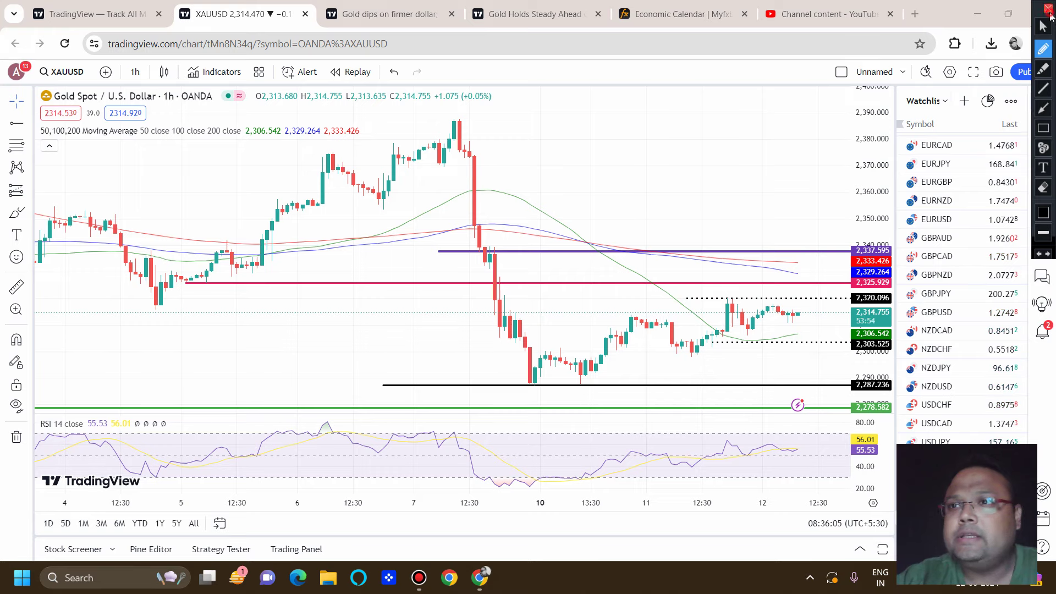
{"action": "left_click", "coordinate": [1048, 9]}
{"action": "scroll", "coordinate": [593, 321], "scroll_direction": "up", "scroll_amount": 3}
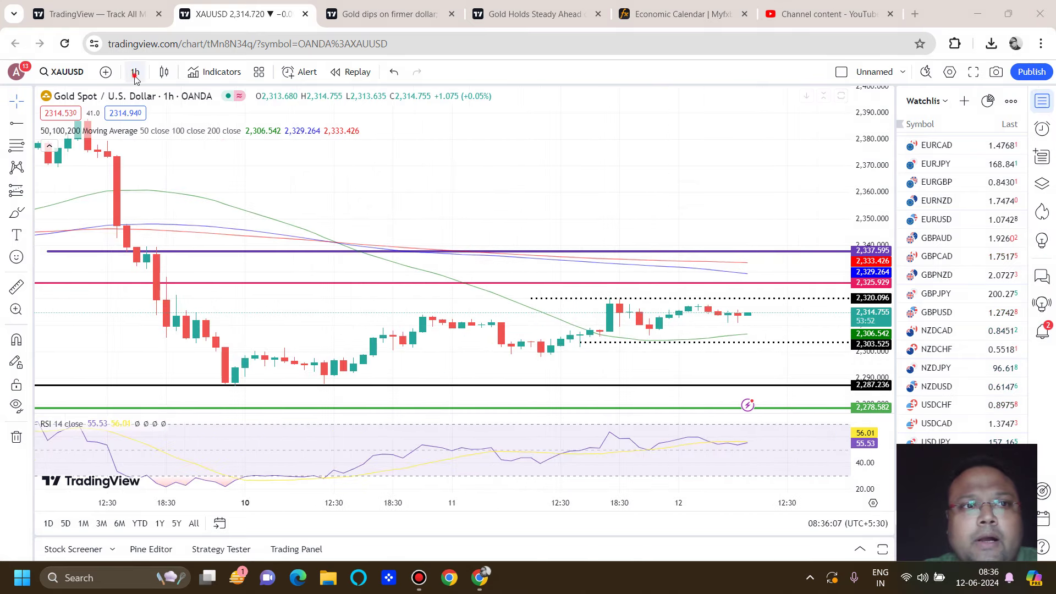
Switch the XAUUSD chart to 15-minute candles
{"action": "left_click", "coordinate": [135, 76]}
{"action": "left_click", "coordinate": [175, 336]}
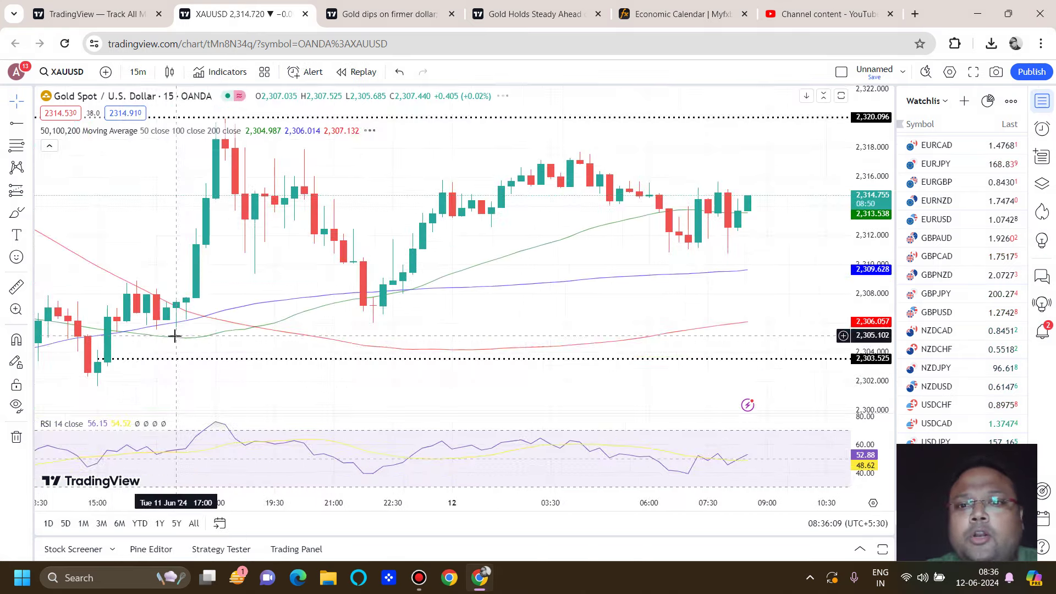
{"action": "scroll", "coordinate": [306, 334], "scroll_direction": "down", "scroll_amount": 5}
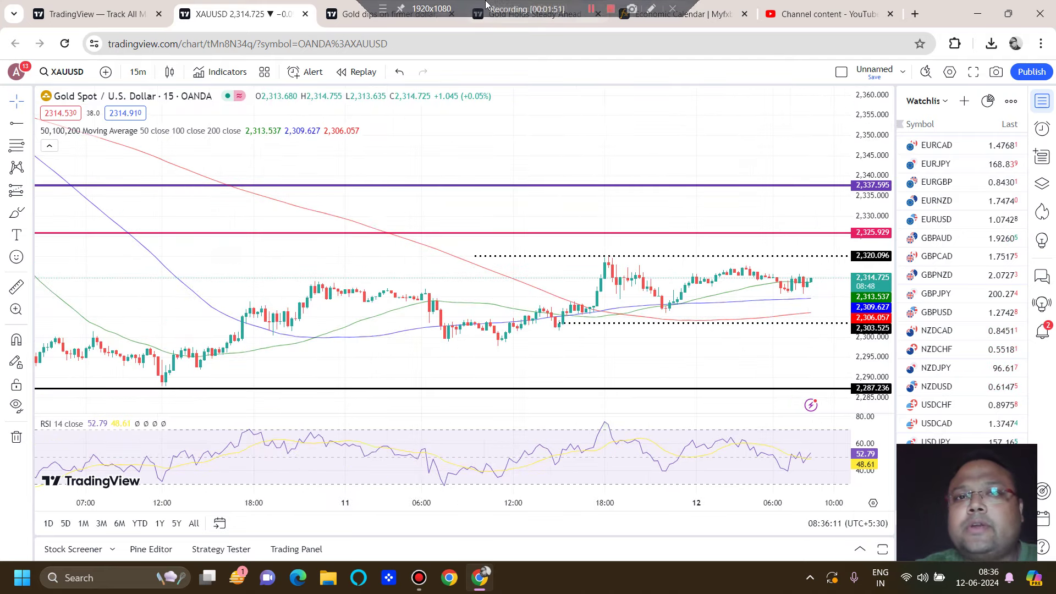
Handwrite a price target above the purple level, plus 'Buy' and '30-40' notes
{"action": "left_click", "coordinate": [651, 9]}
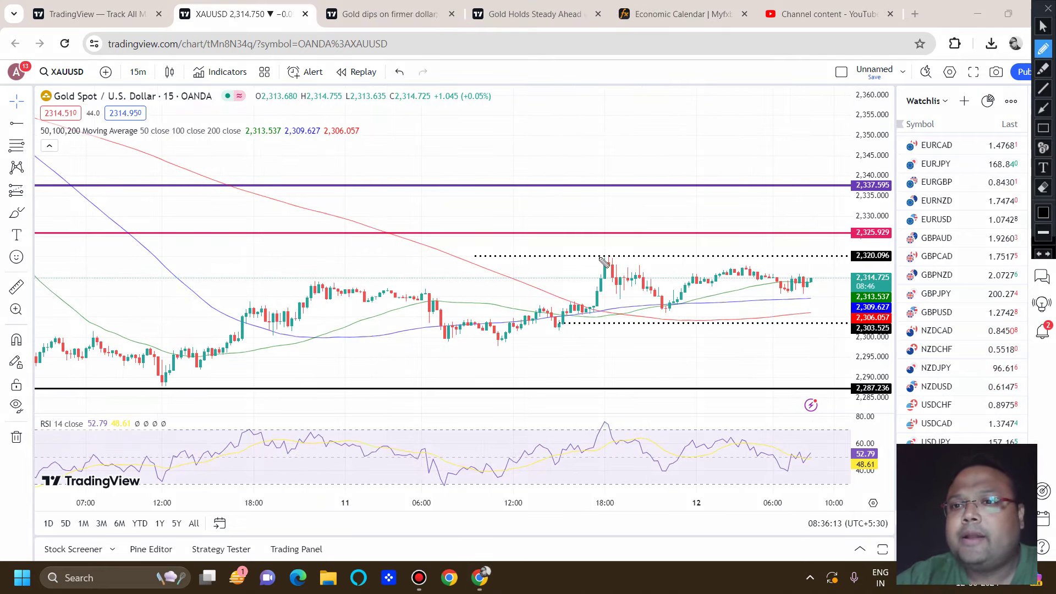
{"action": "left_click_drag", "start_coordinate": [450, 163], "coordinate": [492, 205]}
{"action": "mouse_move", "coordinate": [501, 155]}
{"action": "left_mouse_down"}
{"action": "mouse_move", "coordinate": [536, 181]}
{"action": "mouse_move", "coordinate": [529, 188]}
{"action": "left_mouse_up"}
{"action": "mouse_move", "coordinate": [547, 159]}
{"action": "left_mouse_down"}
{"action": "mouse_move", "coordinate": [574, 163]}
{"action": "mouse_move", "coordinate": [558, 173]}
{"action": "mouse_move", "coordinate": [558, 198]}
{"action": "mouse_move", "coordinate": [613, 165]}
{"action": "mouse_move", "coordinate": [607, 182]}
{"action": "left_mouse_up"}
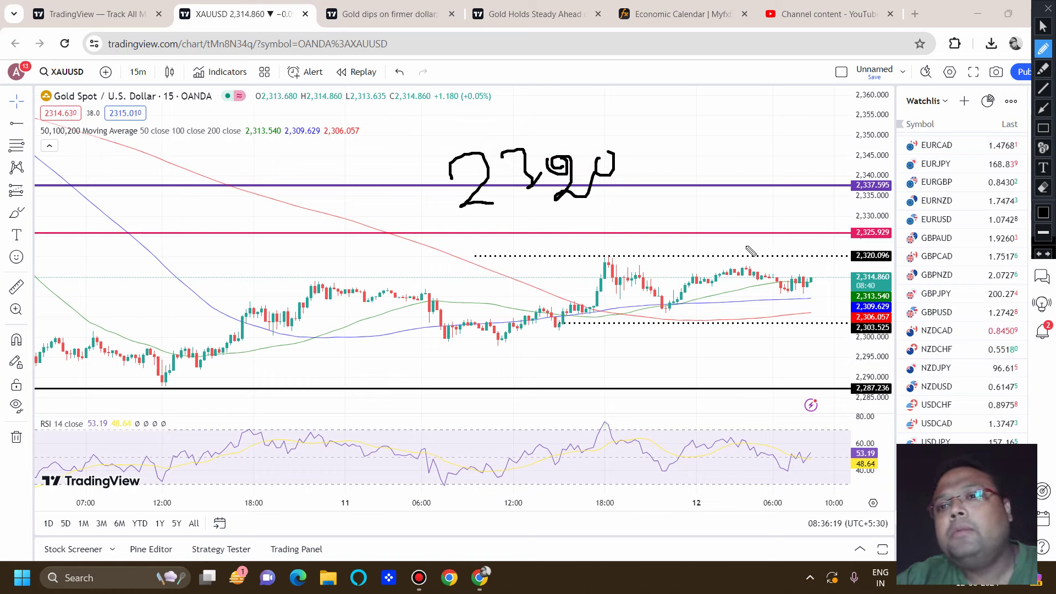
{"action": "mouse_move", "coordinate": [735, 236]}
{"action": "left_mouse_down"}
{"action": "mouse_move", "coordinate": [747, 263]}
{"action": "mouse_move", "coordinate": [772, 240]}
{"action": "mouse_move", "coordinate": [770, 265]}
{"action": "left_mouse_up"}
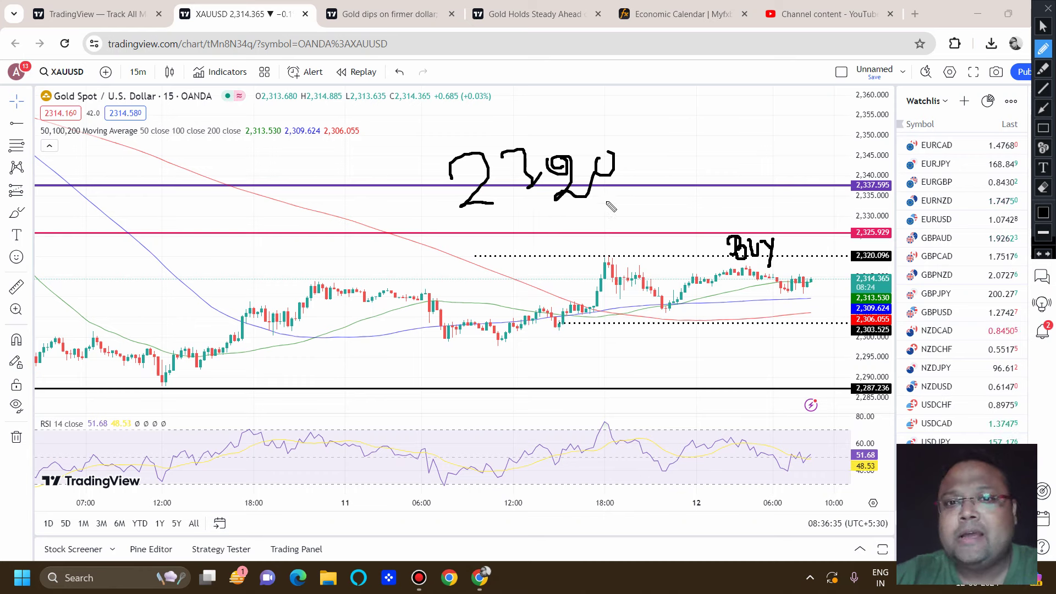
{"action": "mouse_move", "coordinate": [669, 53]}
{"action": "left_mouse_down"}
{"action": "mouse_move", "coordinate": [699, 77]}
{"action": "mouse_move", "coordinate": [688, 94]}
{"action": "left_mouse_up"}
{"action": "mouse_move", "coordinate": [733, 55]}
{"action": "left_mouse_down"}
{"action": "mouse_move", "coordinate": [725, 64]}
{"action": "mouse_move", "coordinate": [734, 55]}
{"action": "mouse_move", "coordinate": [776, 67]}
{"action": "left_mouse_up"}
{"action": "mouse_move", "coordinate": [793, 43]}
{"action": "left_mouse_down"}
{"action": "mouse_move", "coordinate": [788, 84]}
{"action": "mouse_move", "coordinate": [807, 71]}
{"action": "left_mouse_up"}
{"action": "mouse_move", "coordinate": [805, 55]}
{"action": "left_mouse_down"}
{"action": "mouse_move", "coordinate": [810, 86]}
{"action": "mouse_move", "coordinate": [823, 82]}
{"action": "mouse_move", "coordinate": [829, 50]}
{"action": "left_mouse_up"}
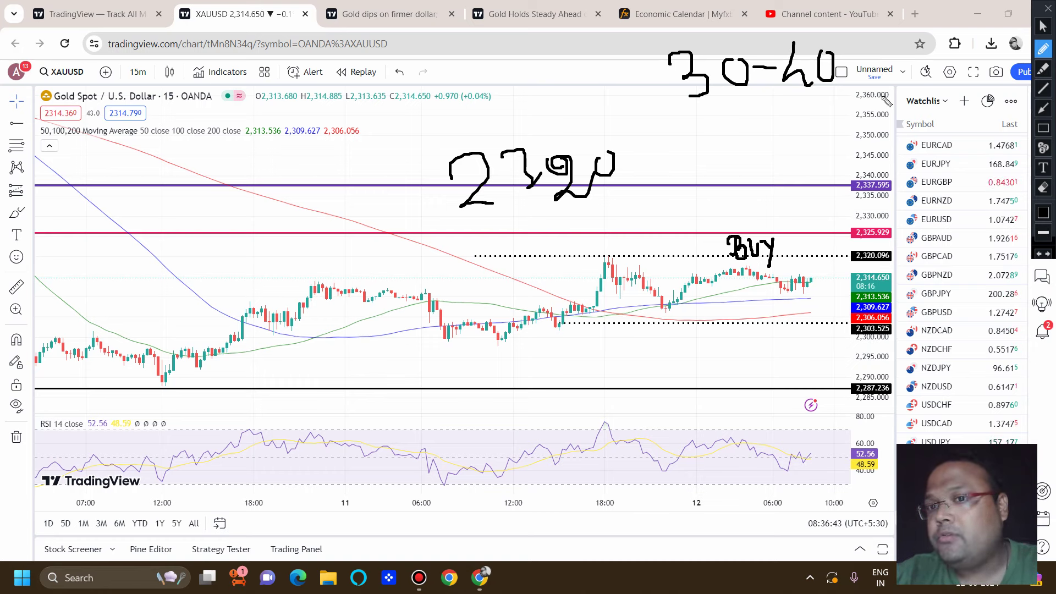
Write and circle 2326 in the RSI pane, then clear all handwritten annotations
{"action": "mouse_move", "coordinate": [545, 422]}
{"action": "left_mouse_down"}
{"action": "mouse_move", "coordinate": [555, 461]}
{"action": "mouse_move", "coordinate": [586, 469]}
{"action": "left_mouse_up"}
{"action": "mouse_move", "coordinate": [595, 419]}
{"action": "left_mouse_down"}
{"action": "mouse_move", "coordinate": [620, 415]}
{"action": "mouse_move", "coordinate": [632, 448]}
{"action": "mouse_move", "coordinate": [613, 467]}
{"action": "left_mouse_up"}
{"action": "left_click_drag", "start_coordinate": [664, 424], "coordinate": [713, 473]}
{"action": "left_click_drag", "start_coordinate": [751, 413], "coordinate": [766, 456]}
{"action": "left_click_drag", "start_coordinate": [803, 366], "coordinate": [693, 320]}
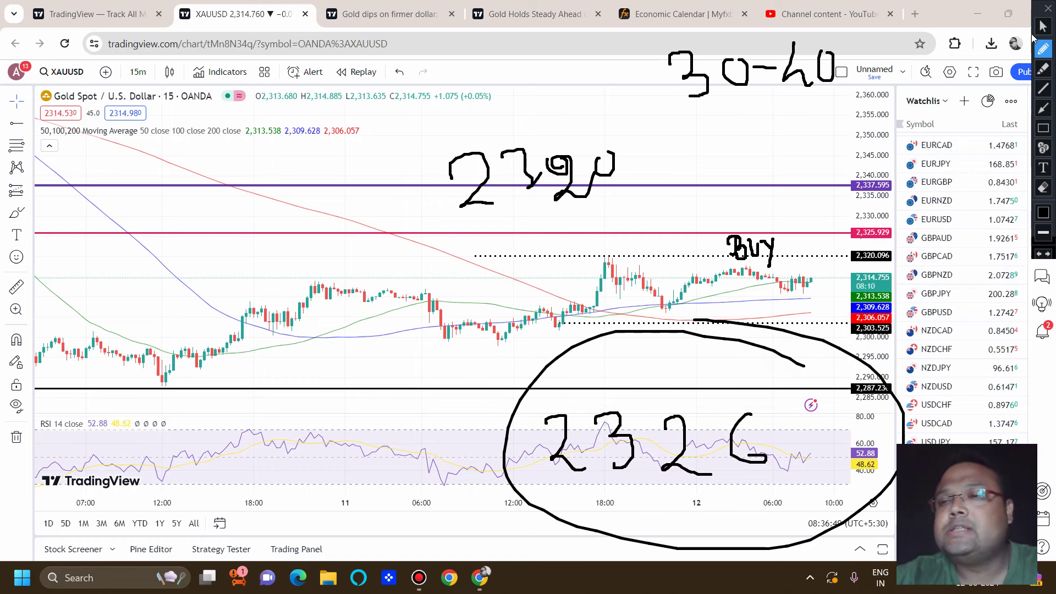
{"action": "left_click", "coordinate": [1047, 10]}
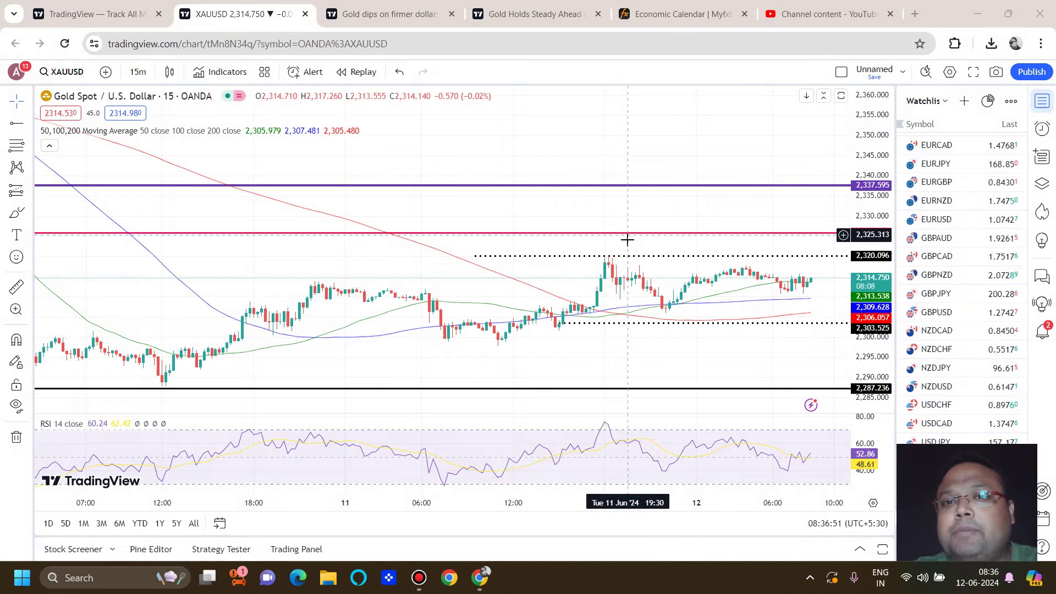
{"action": "scroll", "coordinate": [626, 249], "scroll_direction": "down", "scroll_amount": 3}
{"action": "scroll", "coordinate": [626, 249], "scroll_direction": "down", "scroll_amount": 2}
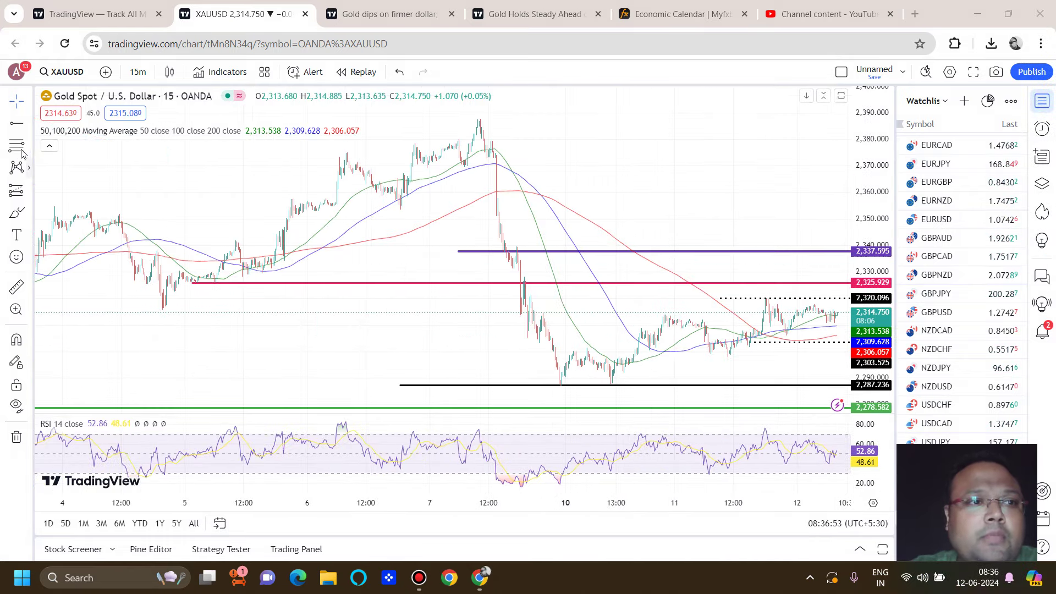
{"action": "left_click", "coordinate": [465, 120]}
{"action": "left_click", "coordinate": [823, 368]}
{"action": "left_click", "coordinate": [842, 384]}
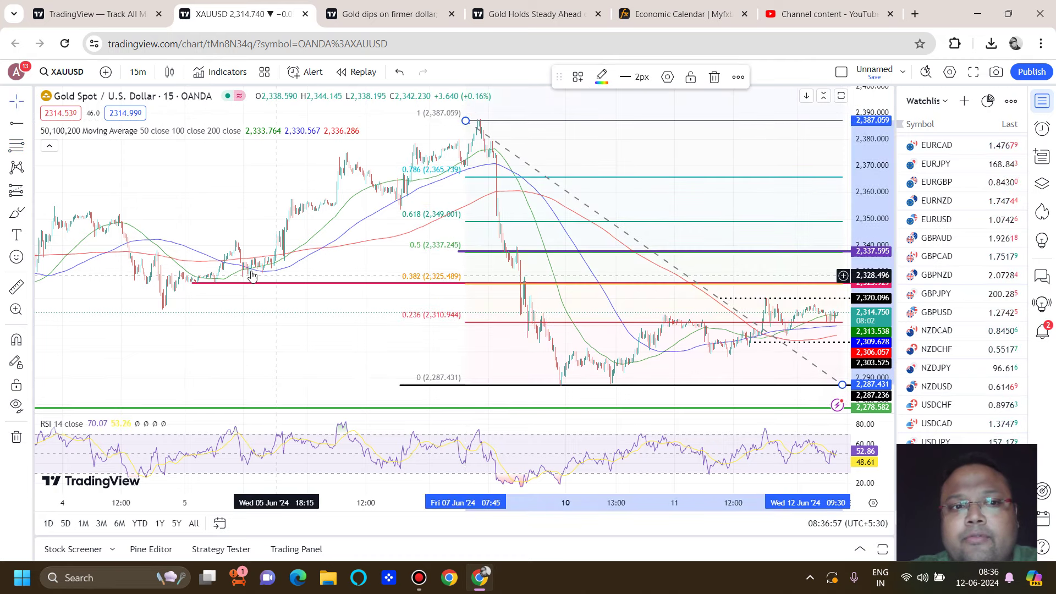
{"action": "left_click", "coordinate": [281, 282]}
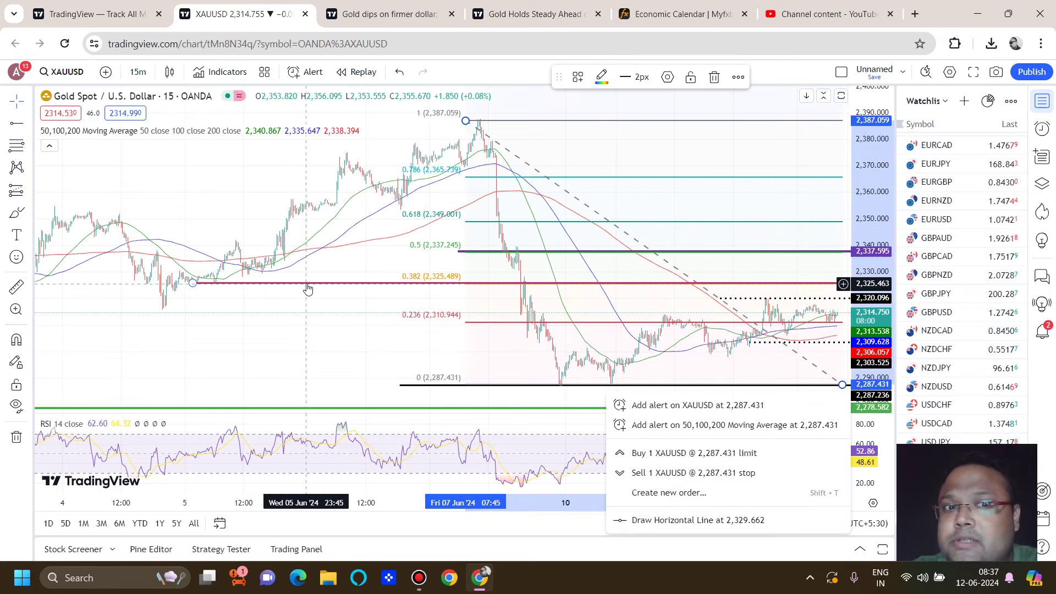
{"action": "left_click", "coordinate": [307, 290]}
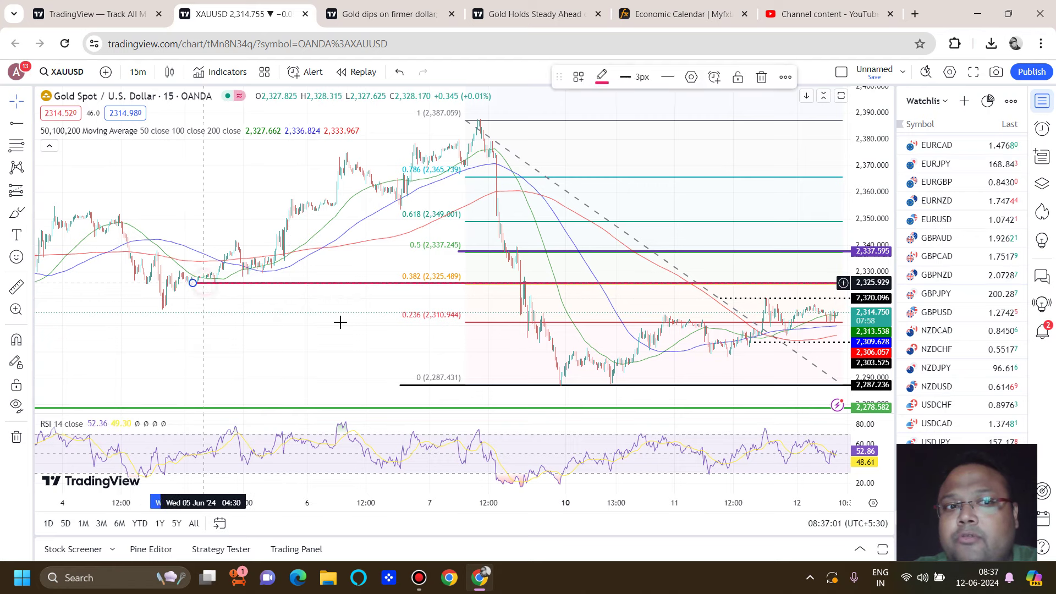
{"action": "left_click", "coordinate": [473, 323]}
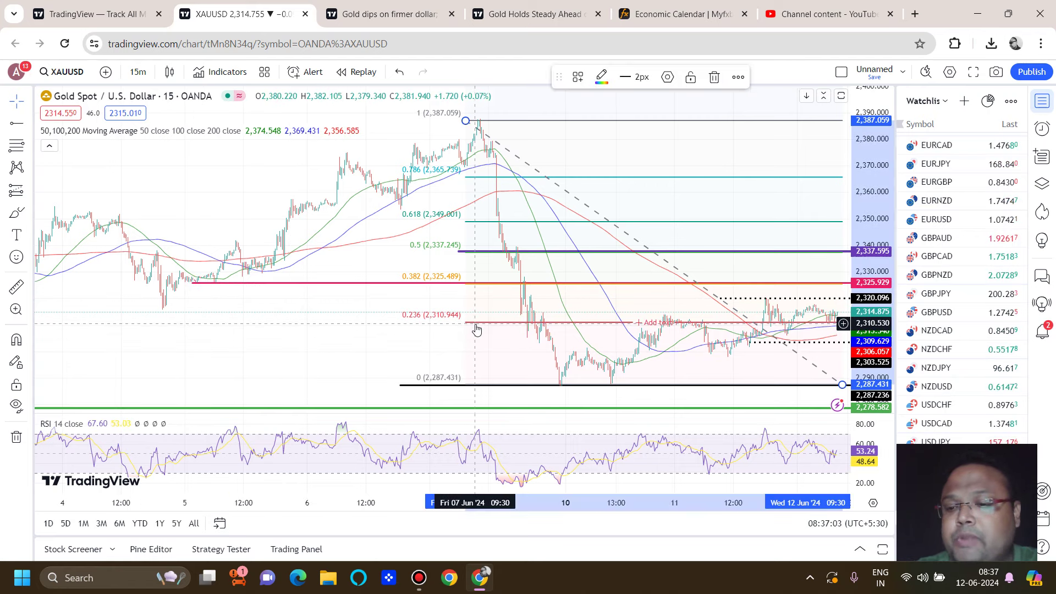
{"action": "key", "text": "Delete"}
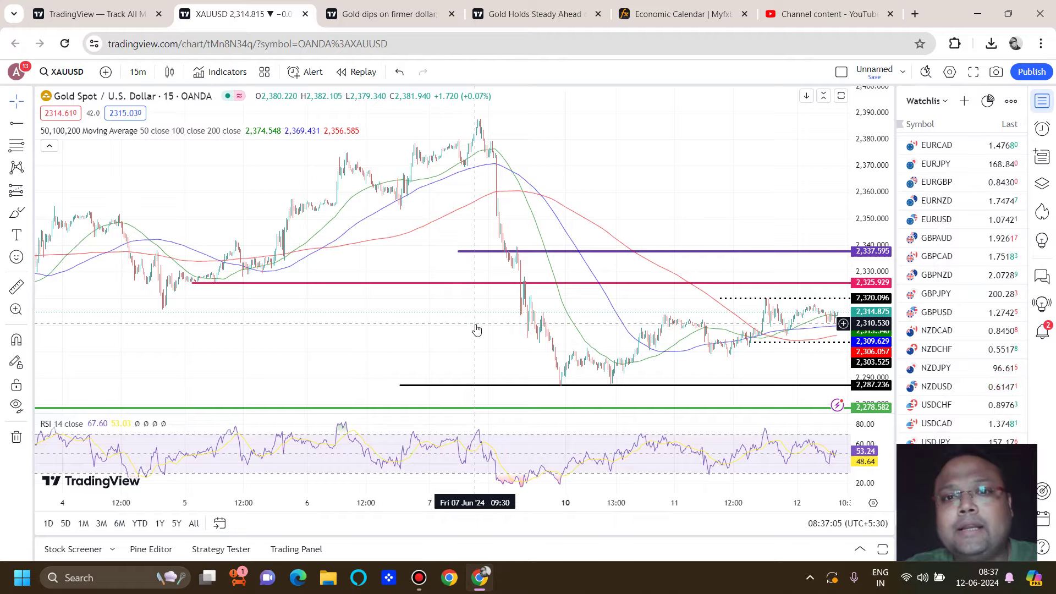
{"action": "scroll", "coordinate": [476, 328], "scroll_direction": "up", "scroll_amount": 5}
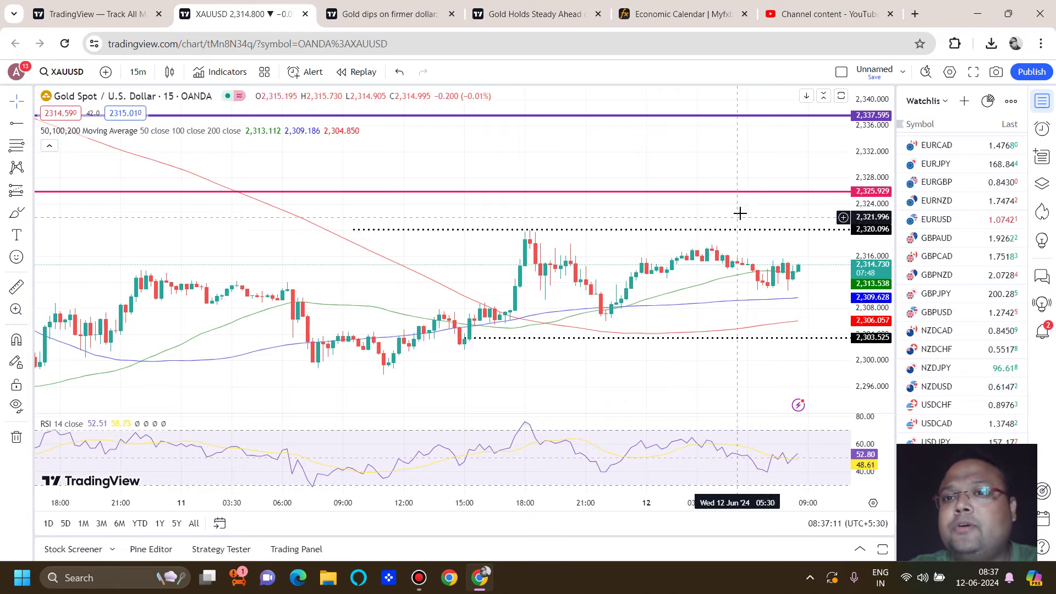
{"action": "scroll", "coordinate": [737, 210], "scroll_direction": "down", "scroll_amount": 2}
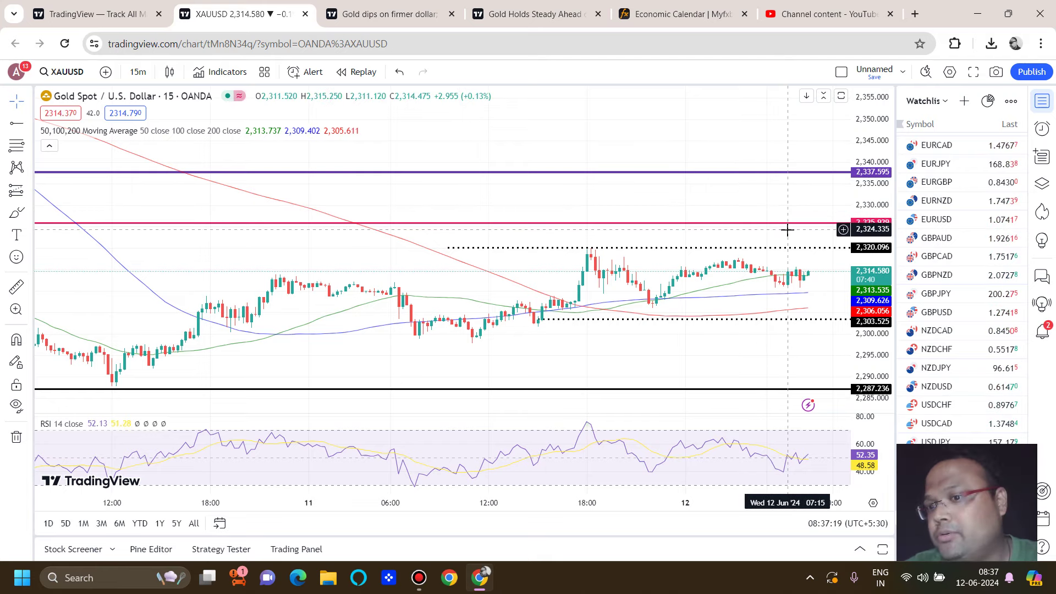
{"action": "left_click", "coordinate": [758, 251]}
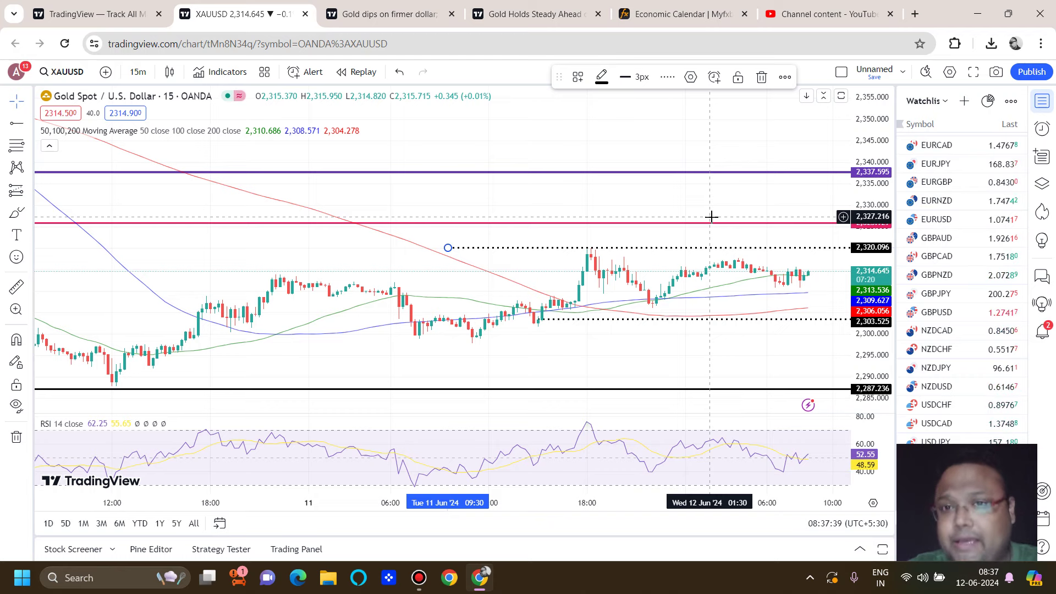
{"action": "mouse_move", "coordinate": [680, 5]}
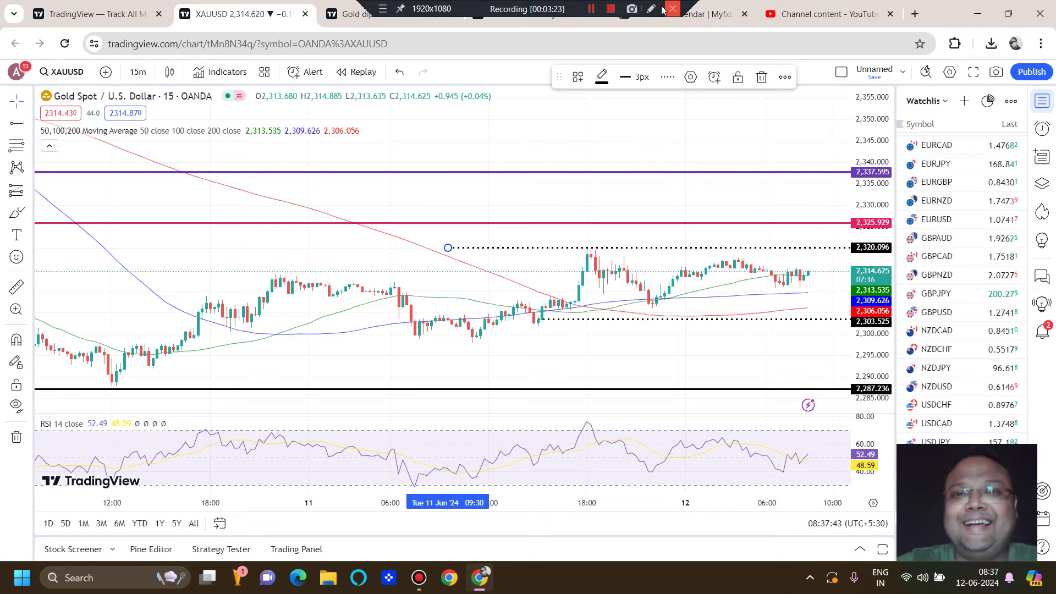
Handwrite '2337-40' just above the purple level line on the 15-minute chart
{"action": "left_click", "coordinate": [653, 9]}
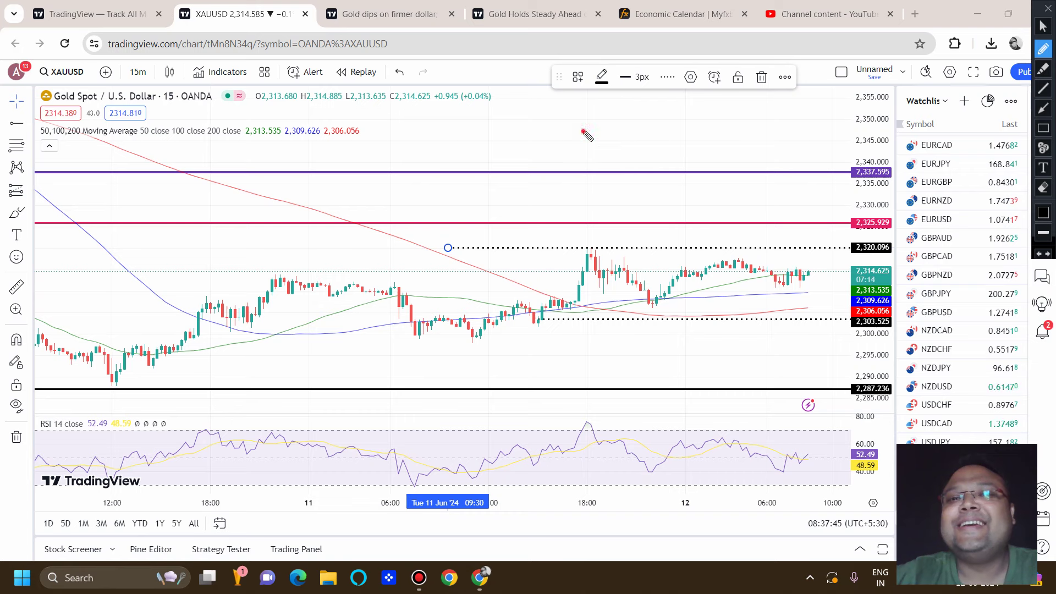
{"action": "left_click_drag", "start_coordinate": [584, 134], "coordinate": [593, 175]}
{"action": "left_click_drag", "start_coordinate": [626, 117], "coordinate": [667, 163]}
{"action": "mouse_move", "coordinate": [680, 113]}
{"action": "left_mouse_down"}
{"action": "mouse_move", "coordinate": [711, 130]}
{"action": "mouse_move", "coordinate": [702, 159]}
{"action": "left_mouse_up"}
{"action": "mouse_move", "coordinate": [726, 95]}
{"action": "left_mouse_down"}
{"action": "mouse_move", "coordinate": [767, 161]}
{"action": "mouse_move", "coordinate": [767, 140]}
{"action": "mouse_move", "coordinate": [817, 138]}
{"action": "left_mouse_up"}
{"action": "left_click_drag", "start_coordinate": [839, 78], "coordinate": [829, 147]}
{"action": "left_click_drag", "start_coordinate": [864, 103], "coordinate": [866, 101]}
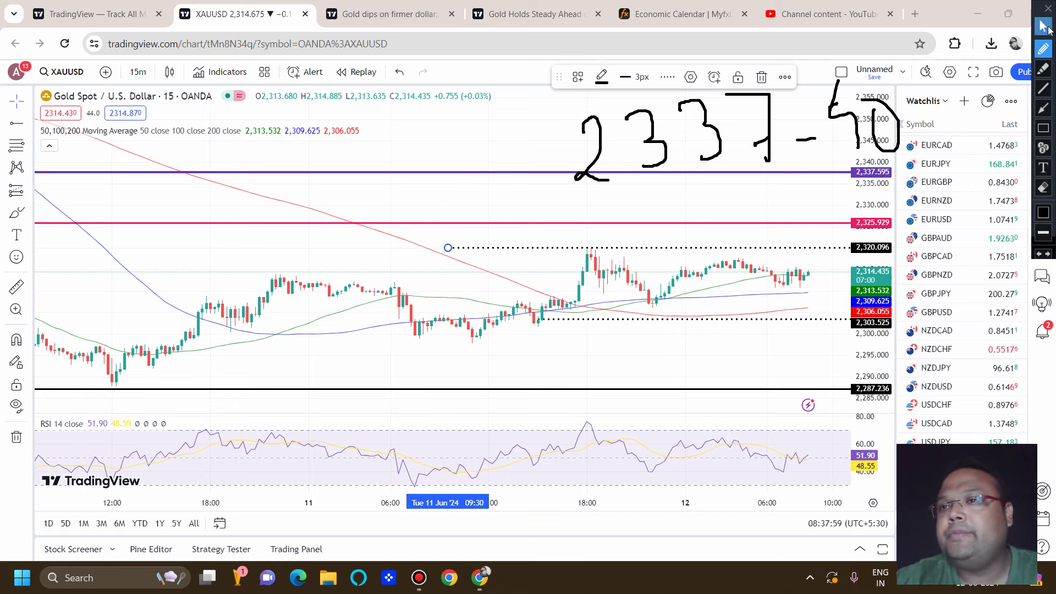
Clear the handwritten 2337-40 note and select the purple level line
{"action": "left_click", "coordinate": [1047, 8]}
{"action": "scroll", "coordinate": [506, 229], "scroll_direction": "down", "scroll_amount": 3}
{"action": "left_click", "coordinate": [457, 249]}
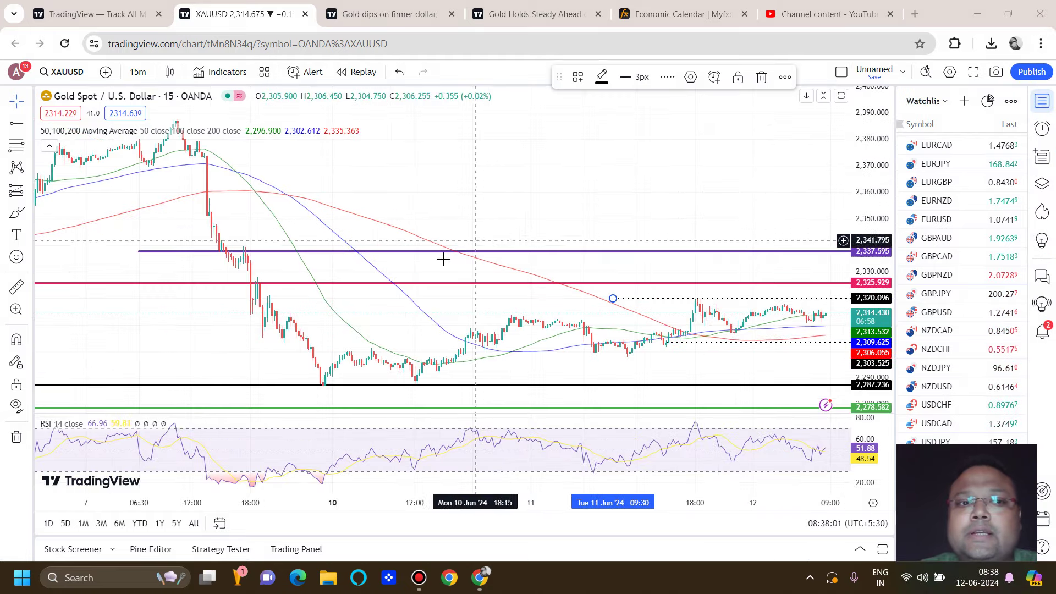
{"action": "scroll", "coordinate": [428, 252], "scroll_direction": "down", "scroll_amount": 2}
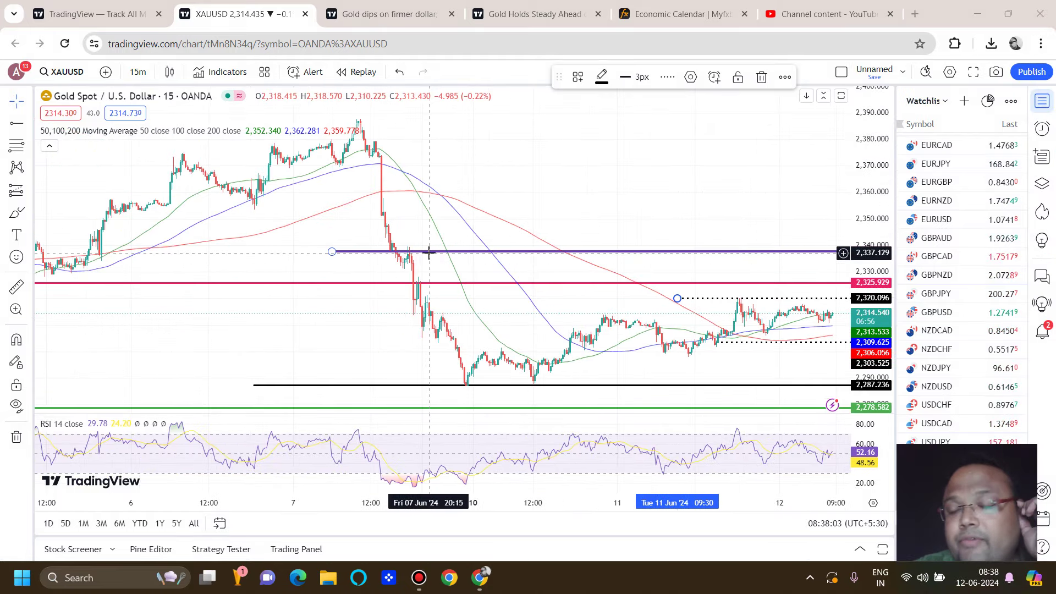
{"action": "scroll", "coordinate": [583, 335], "scroll_direction": "up", "scroll_amount": 4}
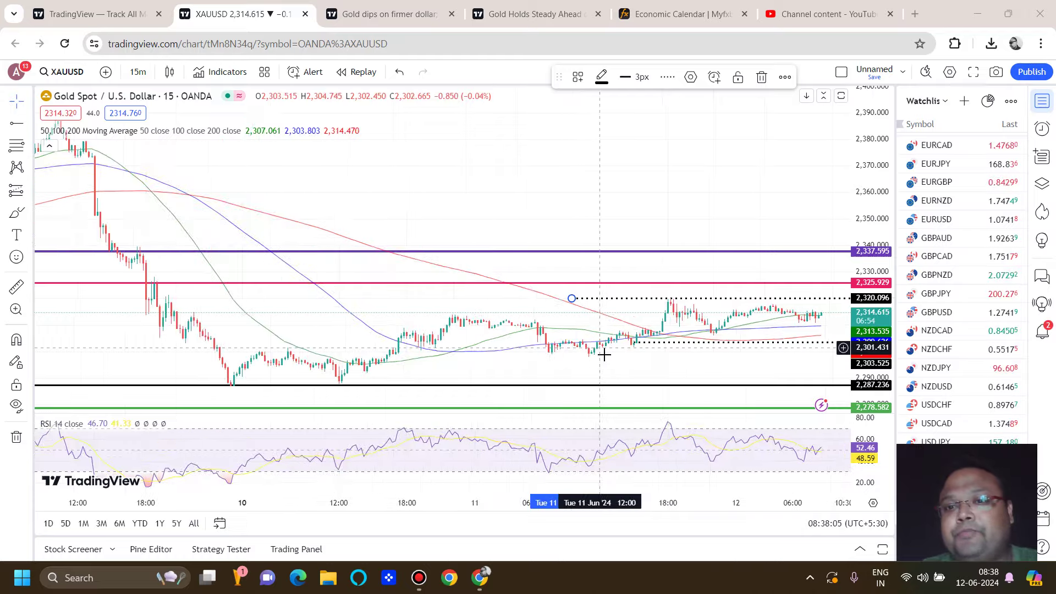
{"action": "scroll", "coordinate": [600, 351], "scroll_direction": "up", "scroll_amount": 2}
{"action": "scroll", "coordinate": [766, 372], "scroll_direction": "down", "scroll_amount": 4}
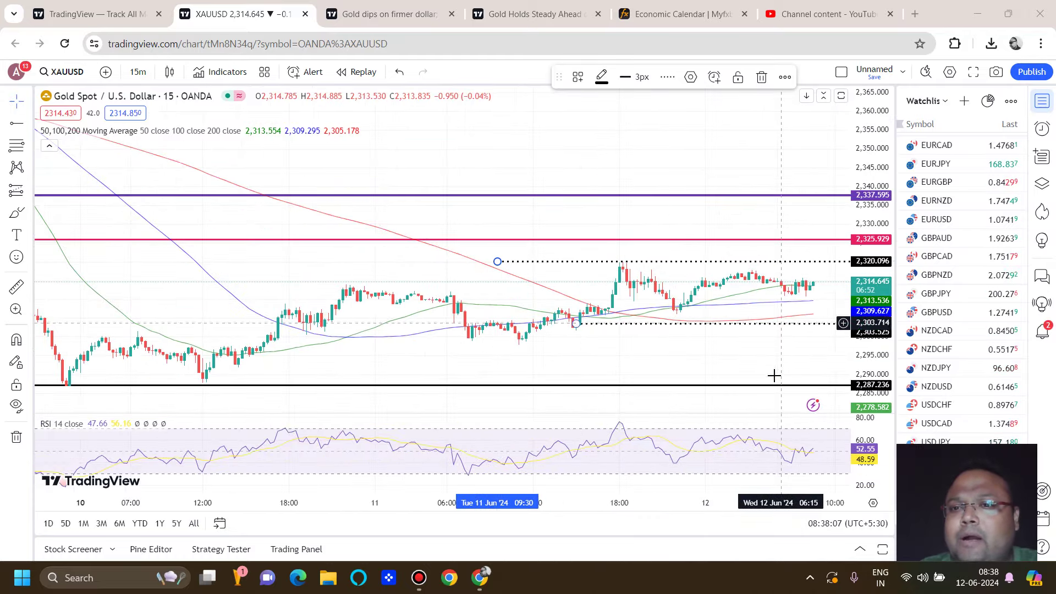
Switch the XAUUSD chart to 1-hour candles
{"action": "left_click", "coordinate": [138, 72]}
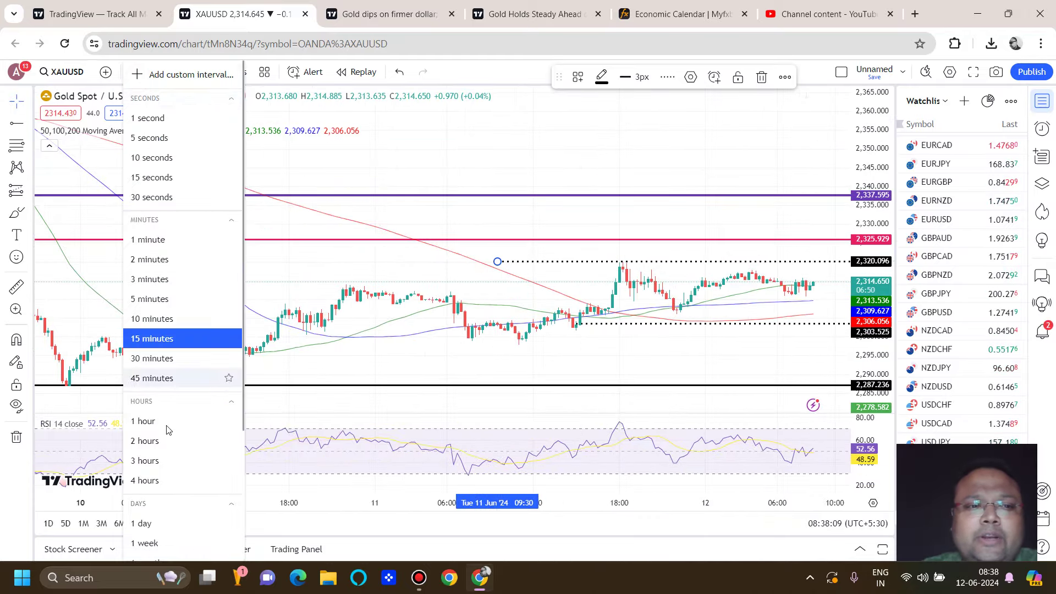
{"action": "left_click", "coordinate": [168, 422]}
{"action": "scroll", "coordinate": [472, 330], "scroll_direction": "up", "scroll_amount": 3}
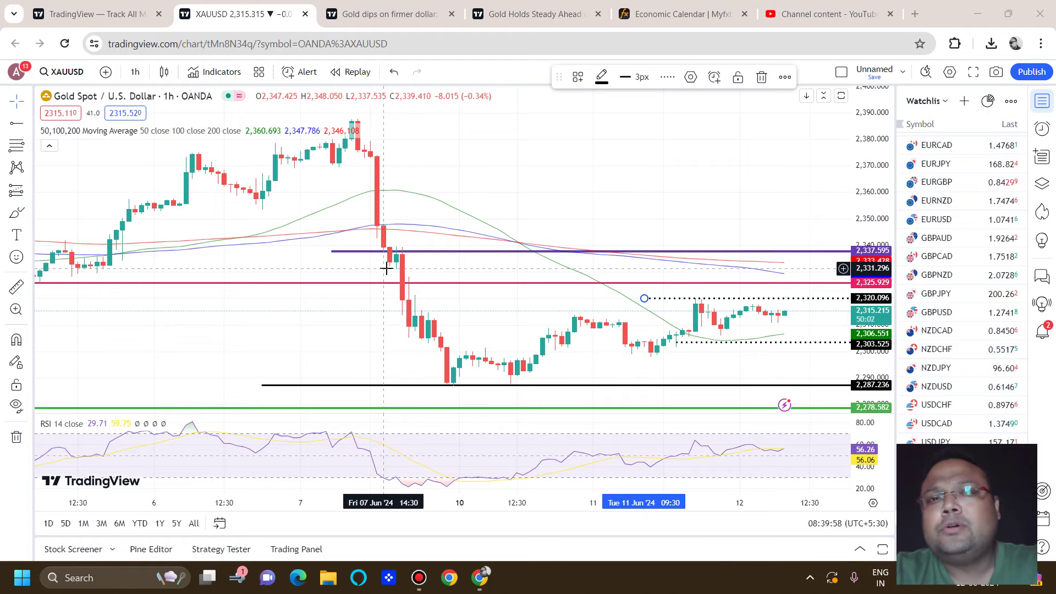
{"action": "scroll", "coordinate": [672, 247], "scroll_direction": "up", "scroll_amount": 3}
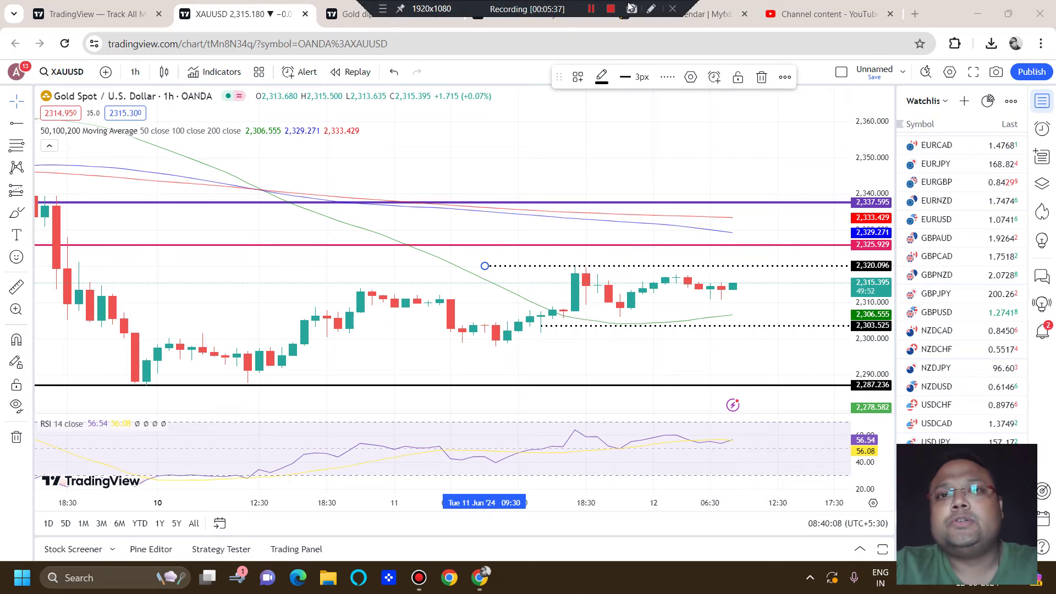
Sketch a temporary stroke near the 2,303.525 level with the screen pen, then clear it
{"action": "key", "text": "ctrl+shift+p"}
{"action": "mouse_move", "coordinate": [845, 321]}
{"action": "left_mouse_down"}
{"action": "mouse_move", "coordinate": [507, 342]}
{"action": "mouse_move", "coordinate": [648, 317]}
{"action": "left_mouse_up"}
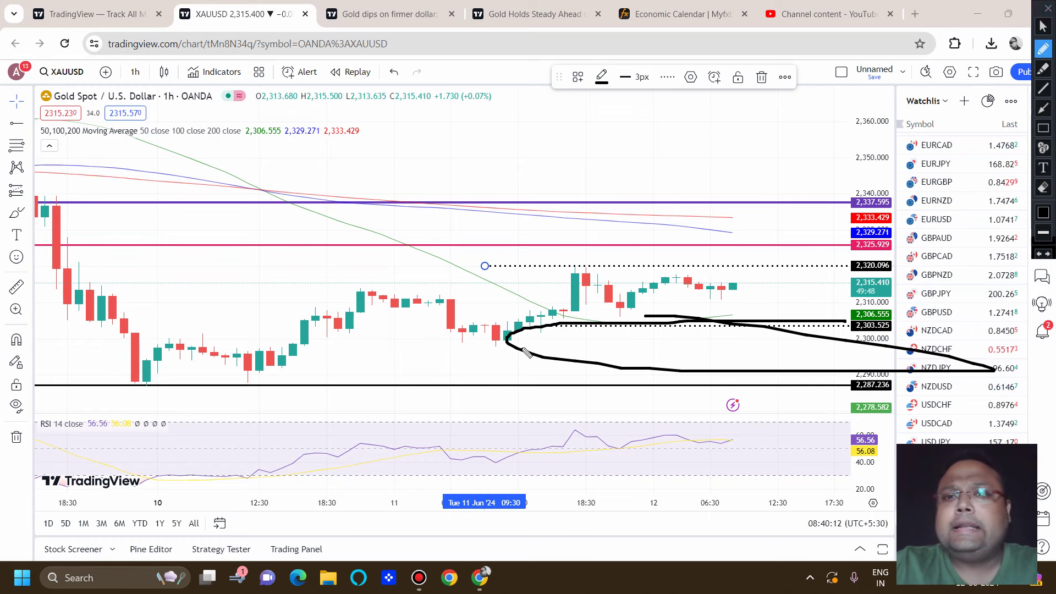
{"action": "left_click", "coordinate": [1046, 11]}
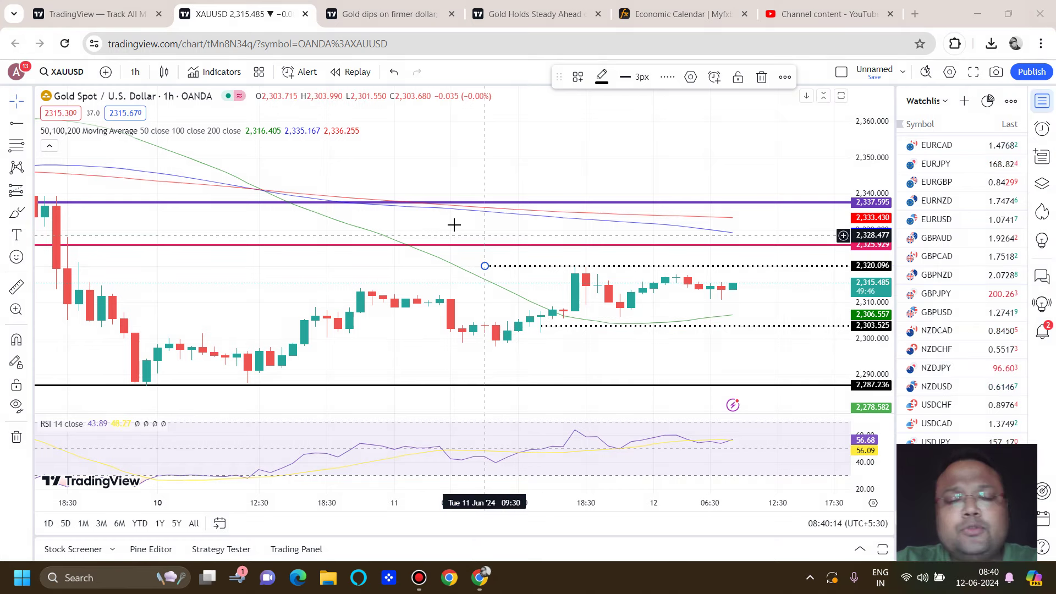
{"action": "scroll", "coordinate": [453, 223], "scroll_direction": "down", "scroll_amount": 5}
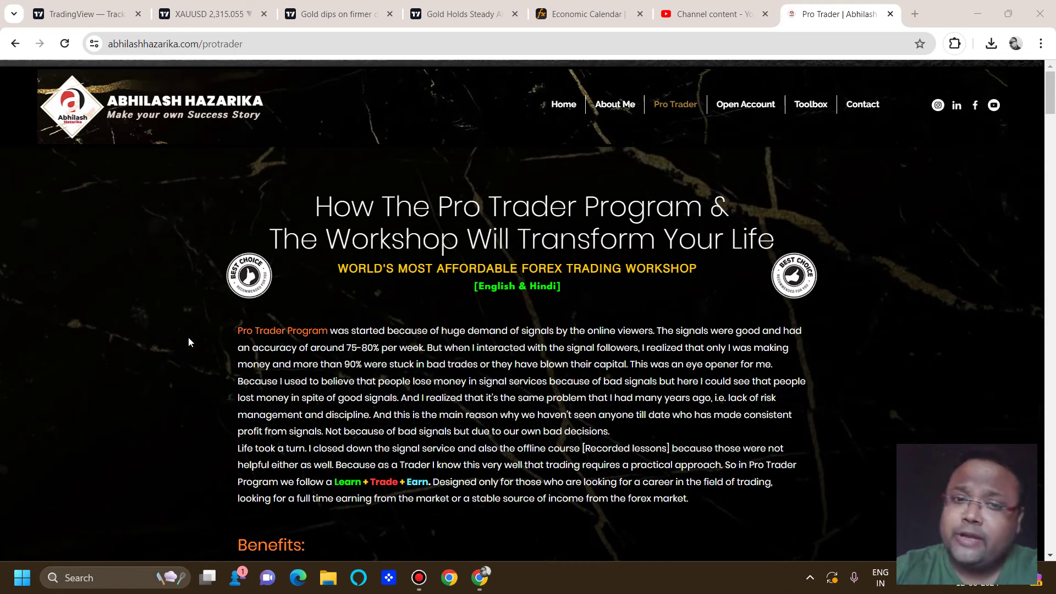
Browse the Pro Trader workshop benefits, then bring up the About Me link's context menu
{"action": "scroll", "coordinate": [470, 285], "scroll_direction": "down", "scroll_amount": 1}
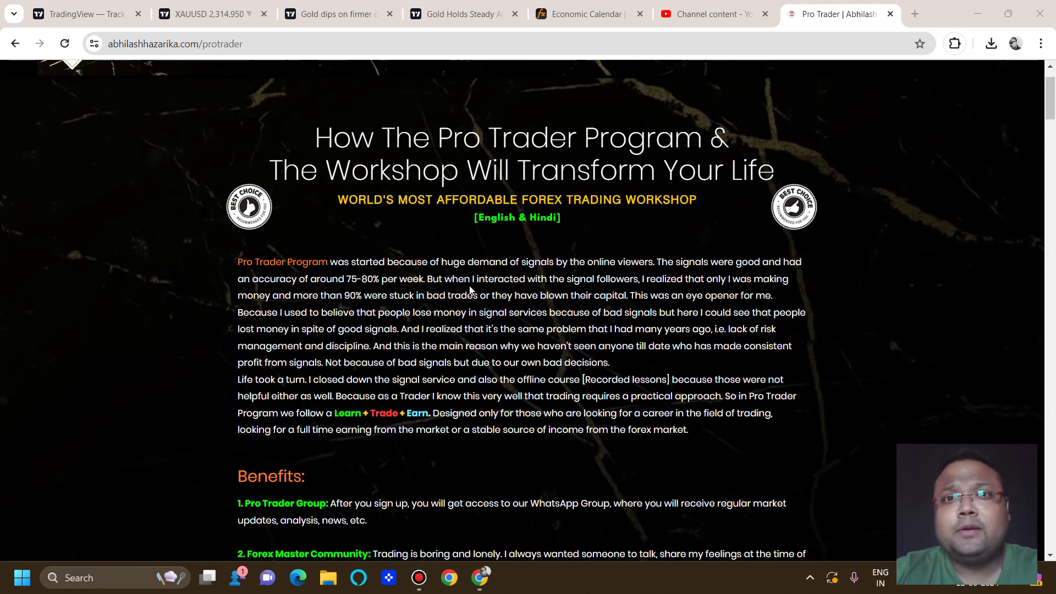
{"action": "scroll", "coordinate": [469, 290], "scroll_direction": "down", "scroll_amount": 3}
{"action": "scroll", "coordinate": [440, 270], "scroll_direction": "up", "scroll_amount": 2}
{"action": "scroll", "coordinate": [414, 249], "scroll_direction": "down", "scroll_amount": 3}
{"action": "scroll", "coordinate": [414, 249], "scroll_direction": "down", "scroll_amount": 2}
{"action": "scroll", "coordinate": [428, 180], "scroll_direction": "down", "scroll_amount": 2}
{"action": "scroll", "coordinate": [427, 180], "scroll_direction": "up", "scroll_amount": 5}
{"action": "scroll", "coordinate": [424, 180], "scroll_direction": "up", "scroll_amount": 3}
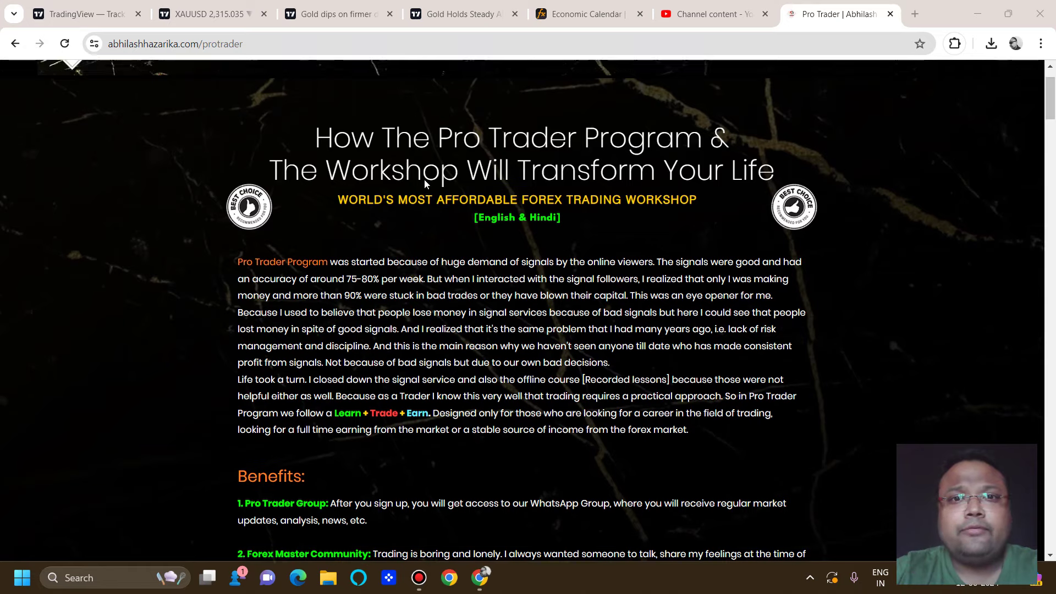
{"action": "right_click", "coordinate": [616, 106]}
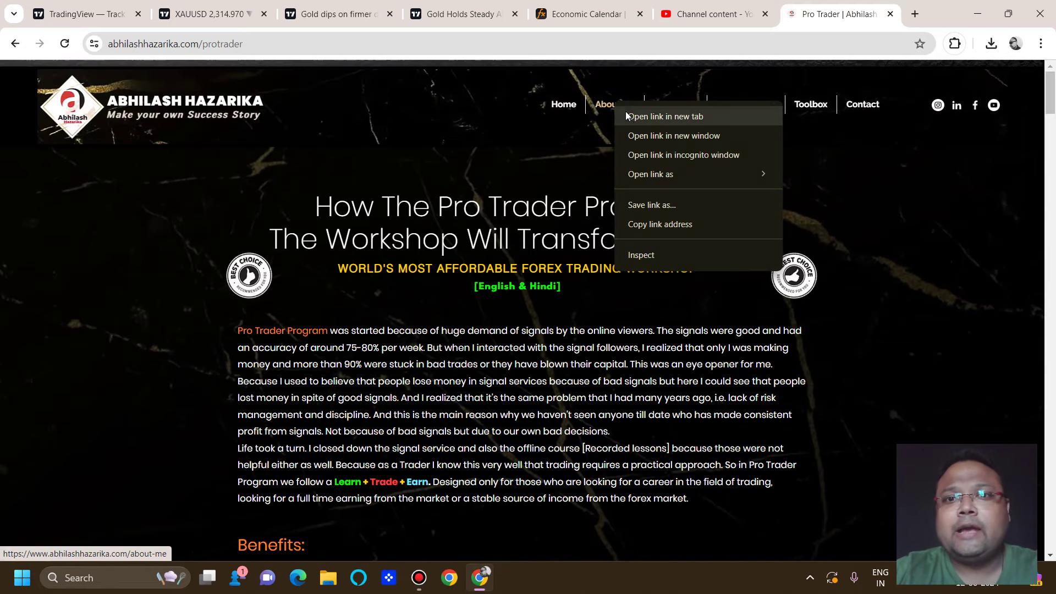
Open About Me in a new tab, read it, then return to the Pro Trader page
{"action": "left_click", "coordinate": [630, 117]}
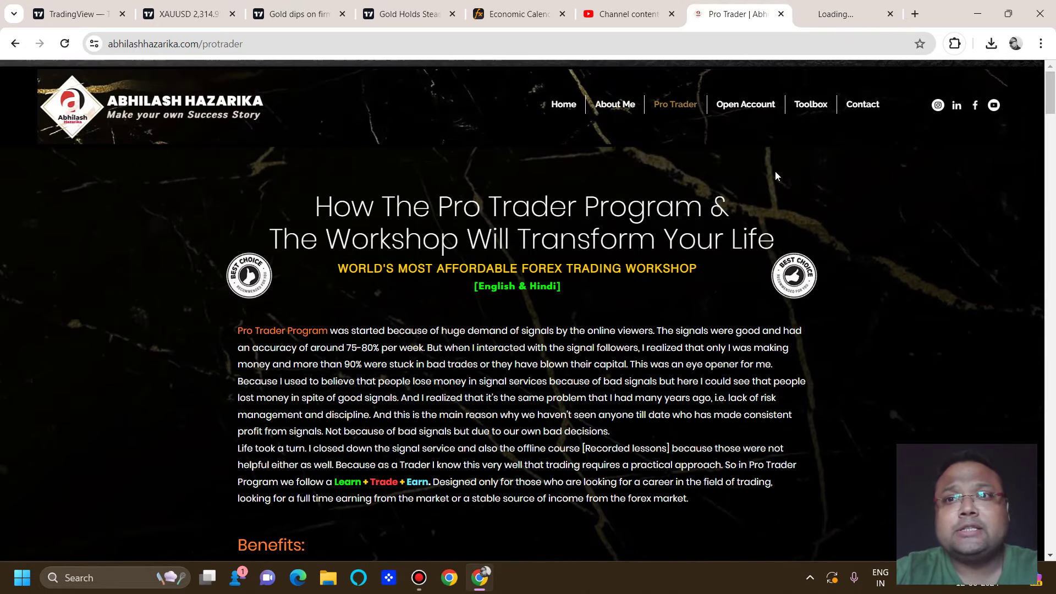
{"action": "left_click", "coordinate": [852, 17]}
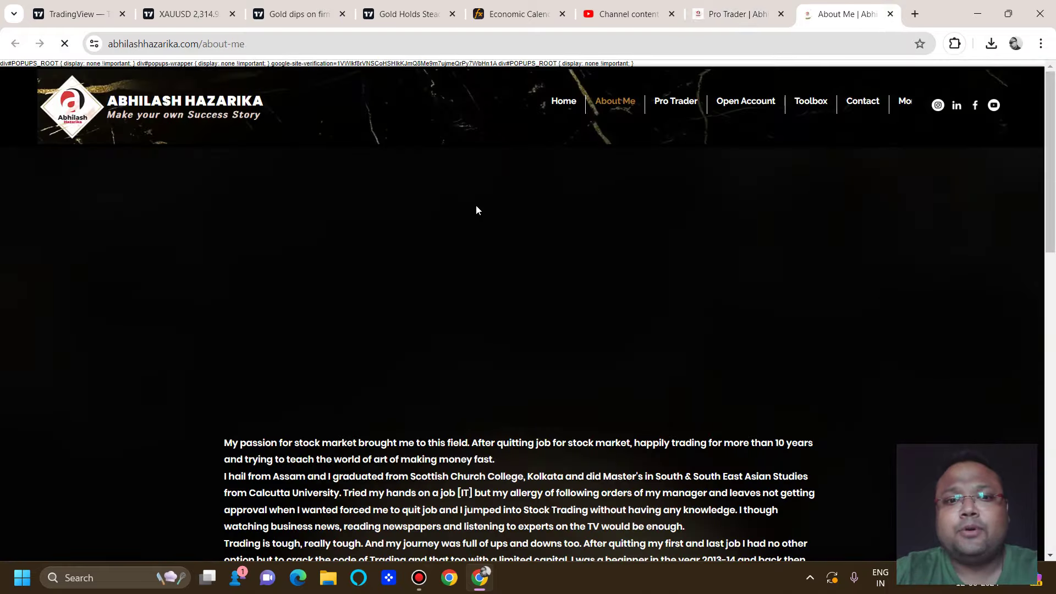
{"action": "scroll", "coordinate": [476, 204], "scroll_direction": "down", "scroll_amount": 9}
{"action": "scroll", "coordinate": [470, 201], "scroll_direction": "down", "scroll_amount": 7}
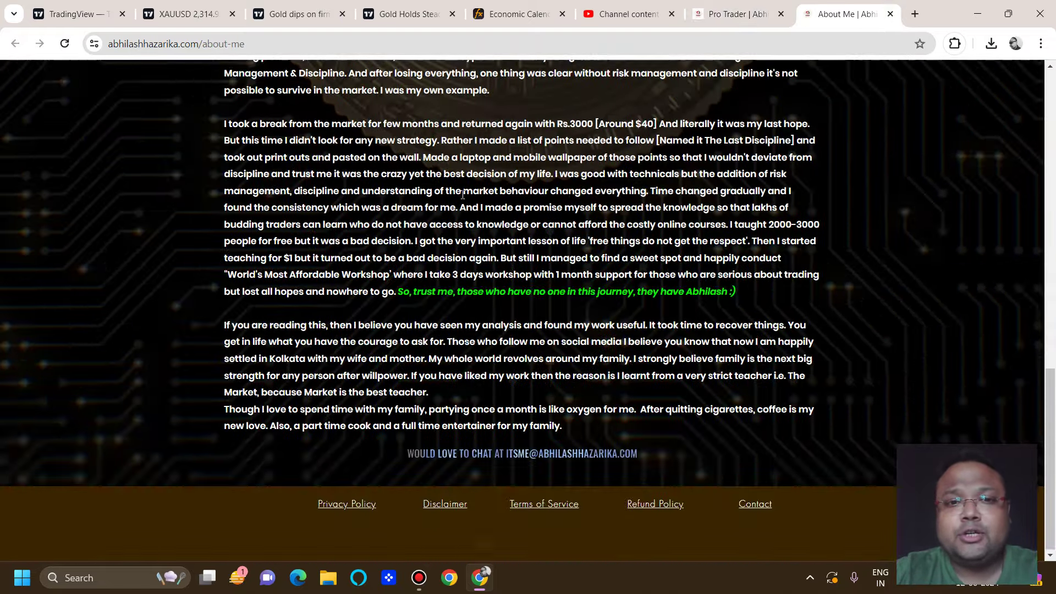
{"action": "scroll", "coordinate": [462, 198], "scroll_direction": "up", "scroll_amount": 6}
{"action": "scroll", "coordinate": [462, 197], "scroll_direction": "up", "scroll_amount": 3}
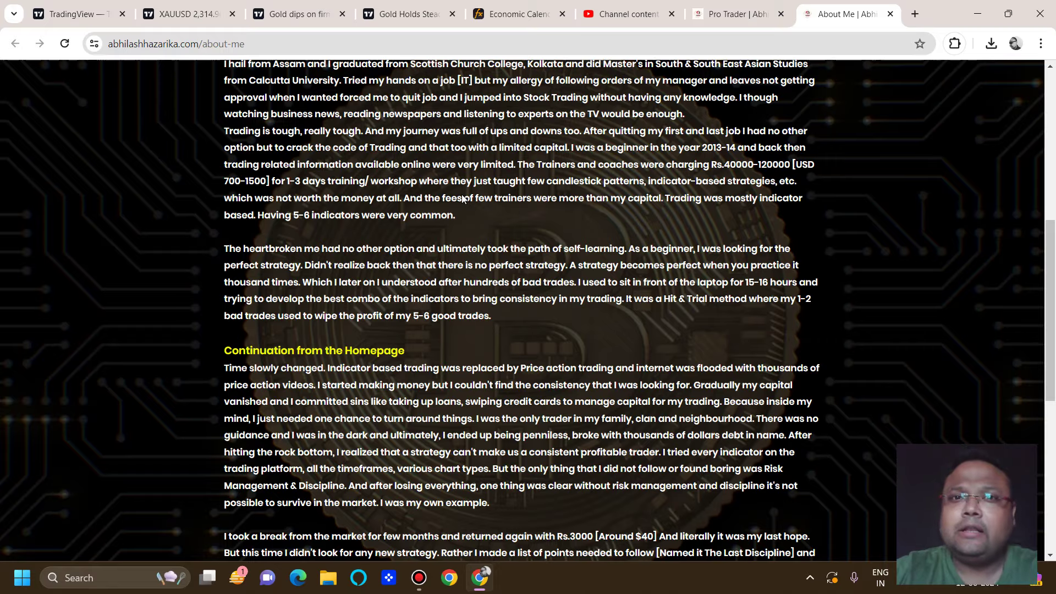
{"action": "scroll", "coordinate": [463, 195], "scroll_direction": "up", "scroll_amount": 1}
{"action": "scroll", "coordinate": [463, 194], "scroll_direction": "down", "scroll_amount": 1}
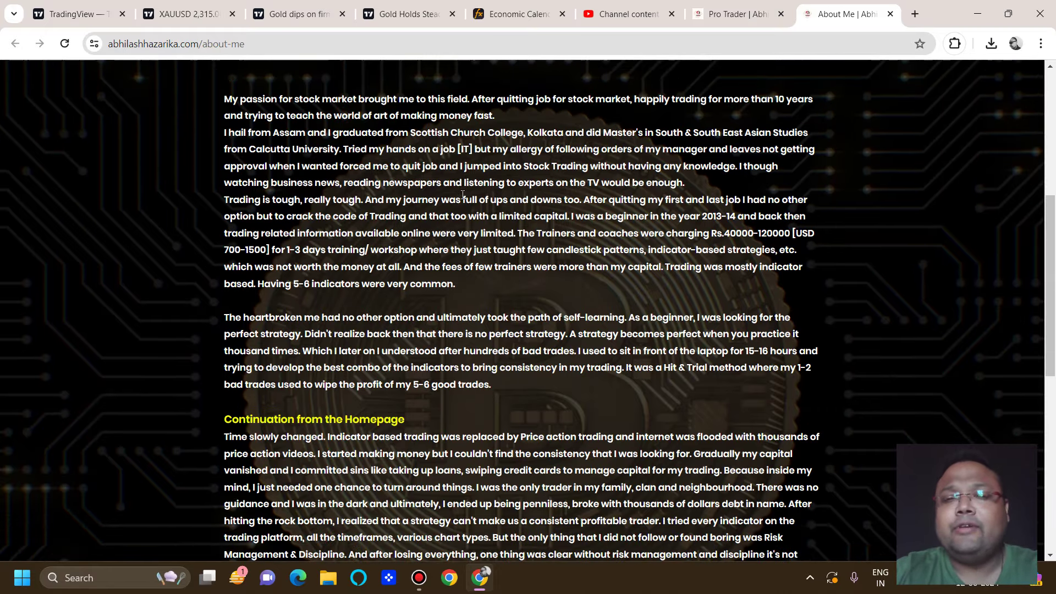
{"action": "left_click", "coordinate": [737, 13]}
{"action": "scroll", "coordinate": [348, 307], "scroll_direction": "down", "scroll_amount": 20}
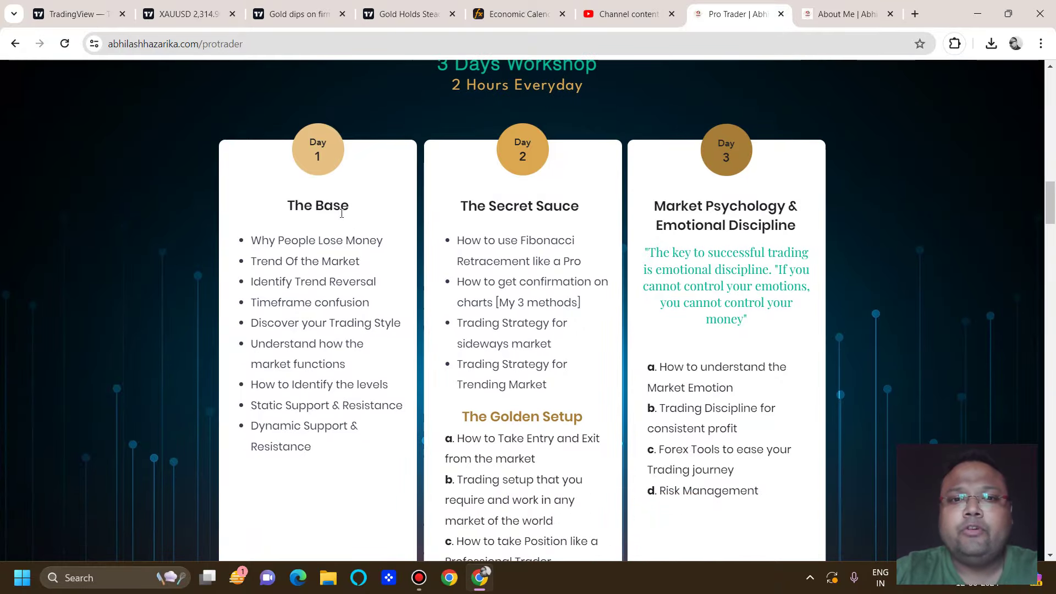
Scroll past the 3 Days Workshop and four weekly class cards to Next Workshop Date
{"action": "scroll", "coordinate": [641, 266], "scroll_direction": "down", "scroll_amount": 1}
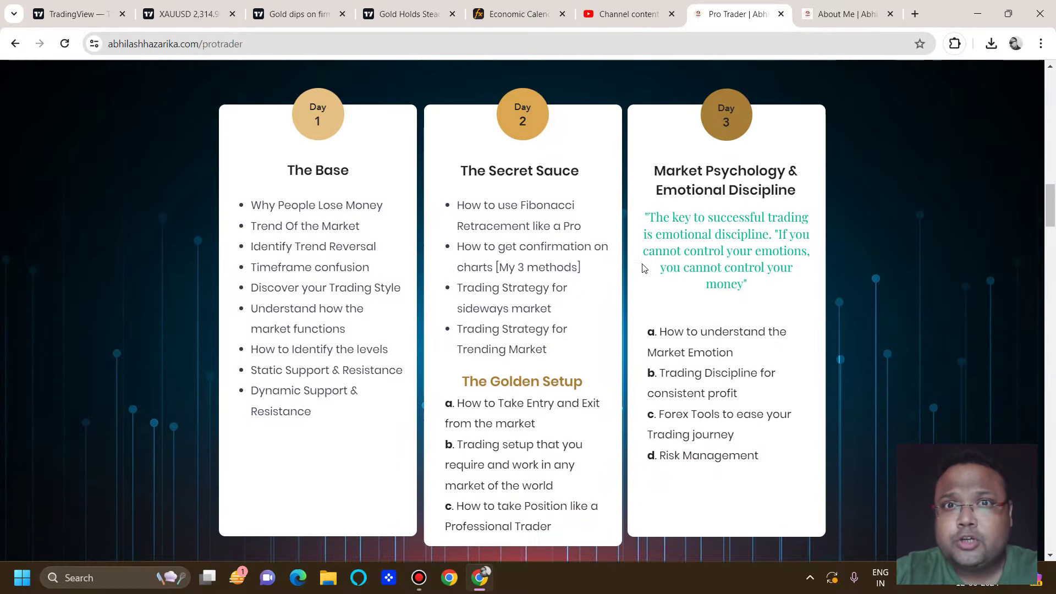
{"action": "scroll", "coordinate": [422, 232], "scroll_direction": "down", "scroll_amount": 6}
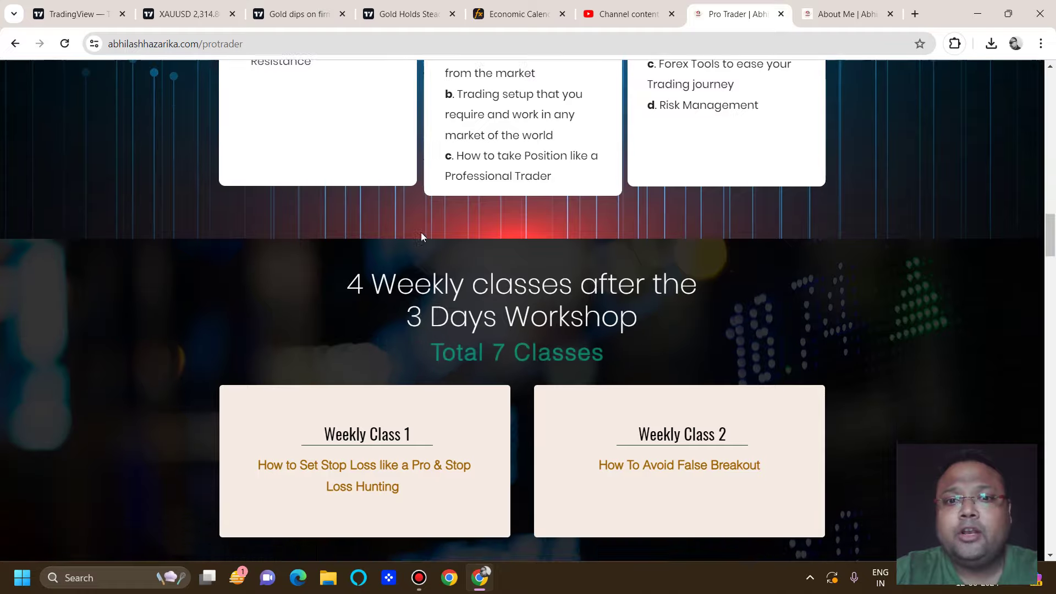
{"action": "scroll", "coordinate": [421, 233], "scroll_direction": "down", "scroll_amount": 2}
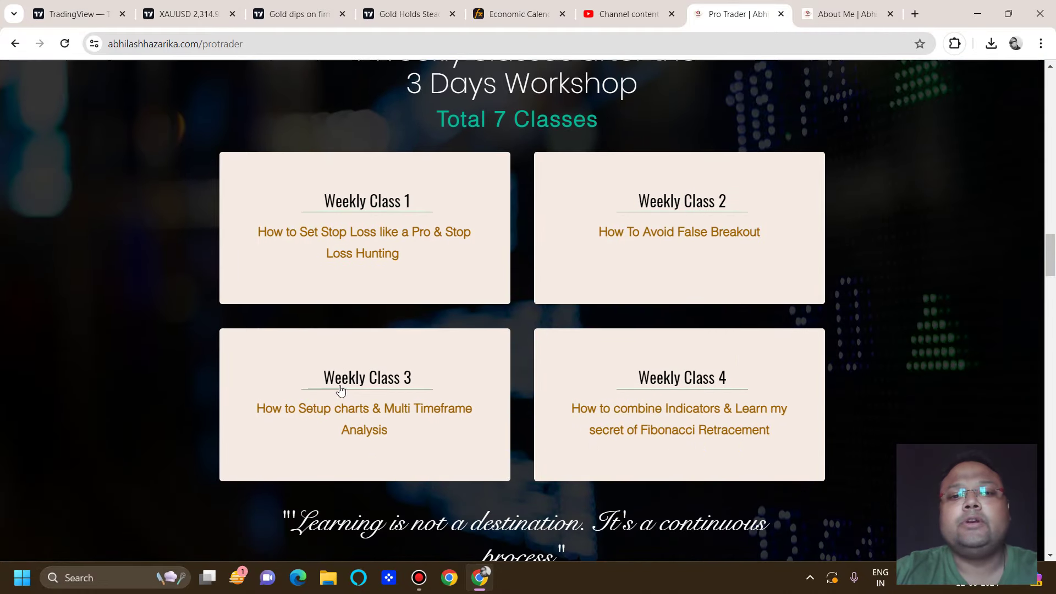
{"action": "scroll", "coordinate": [328, 322], "scroll_direction": "up", "scroll_amount": 10}
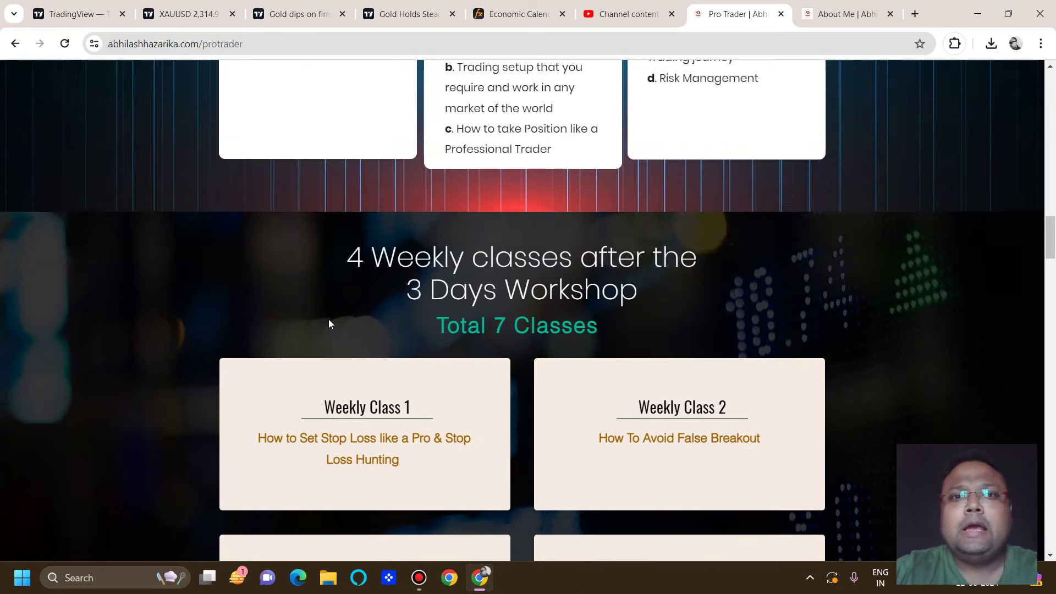
{"action": "scroll", "coordinate": [327, 308], "scroll_direction": "down", "scroll_amount": 6}
{"action": "scroll", "coordinate": [327, 307], "scroll_direction": "down", "scroll_amount": 9}
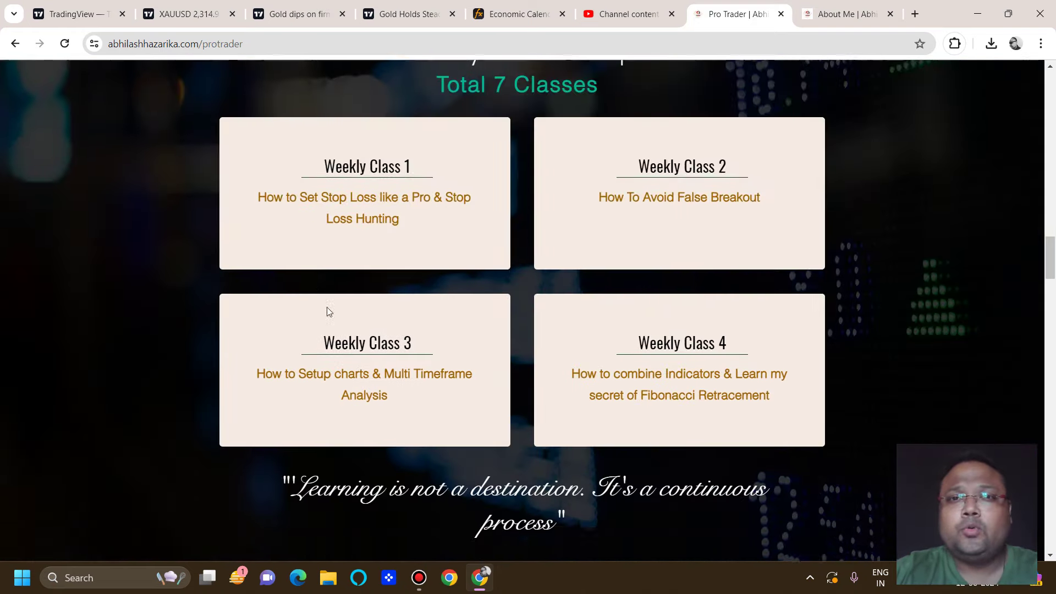